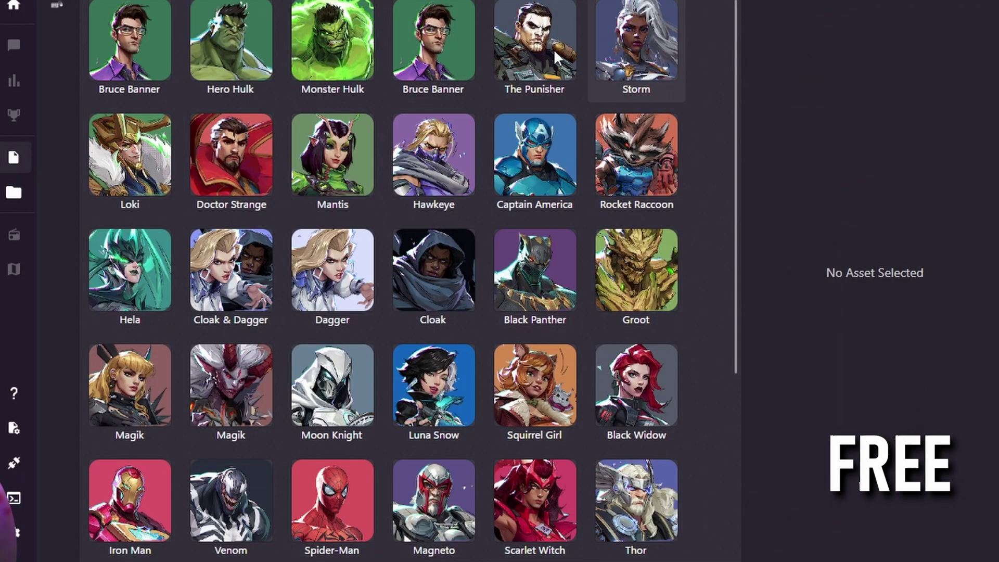
{"action": "left_click", "coordinate": [554, 48]}
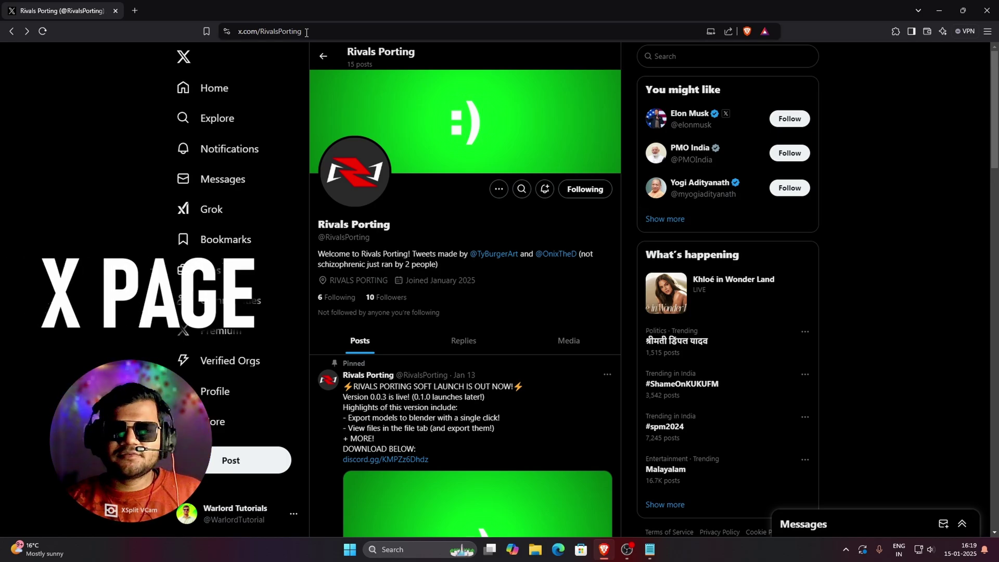
{"action": "scroll", "coordinate": [473, 313], "scroll_direction": "down", "scroll_amount": 2}
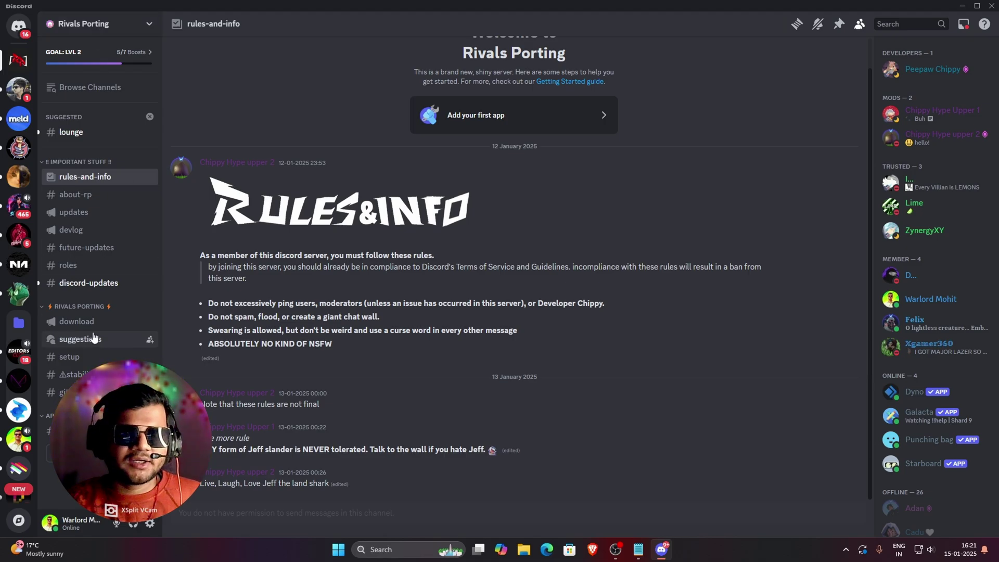
Open the download channel of the Rivals Porting Discord server, and launch the RivalsPorting application from the Rivals Porting folder
{"action": "left_click", "coordinate": [78, 321]}
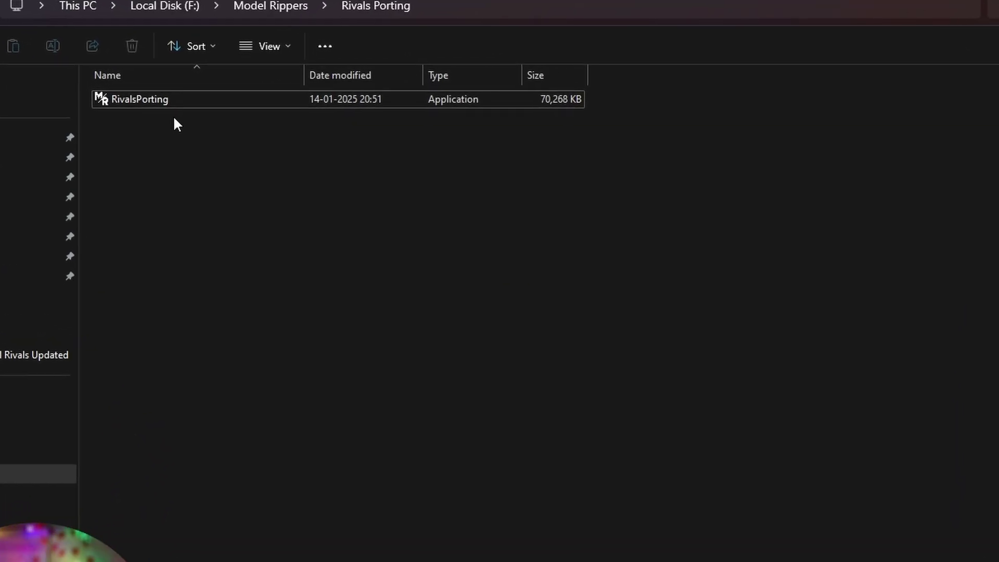
{"action": "left_click", "coordinate": [134, 102]}
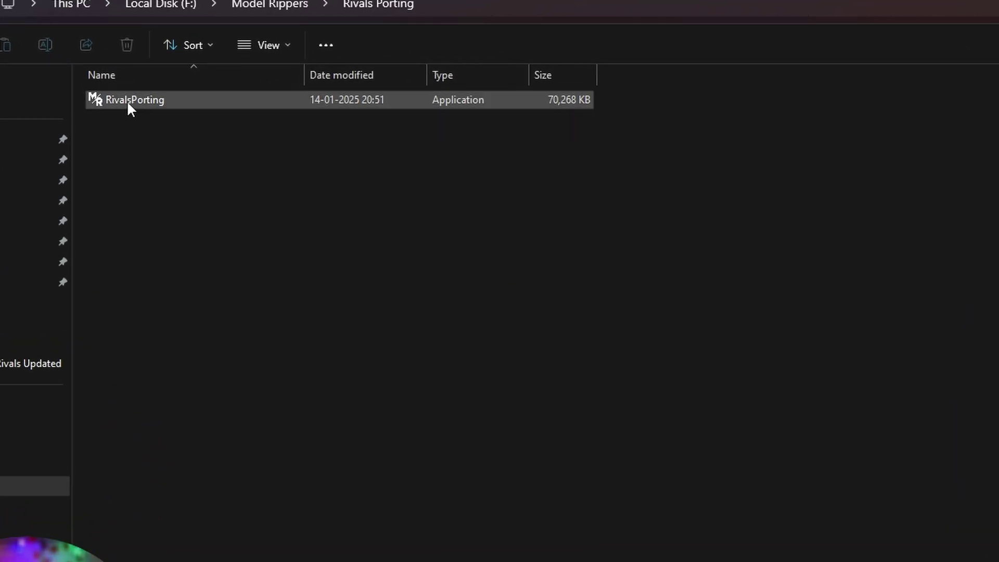
{"action": "double_click", "coordinate": [162, 101]}
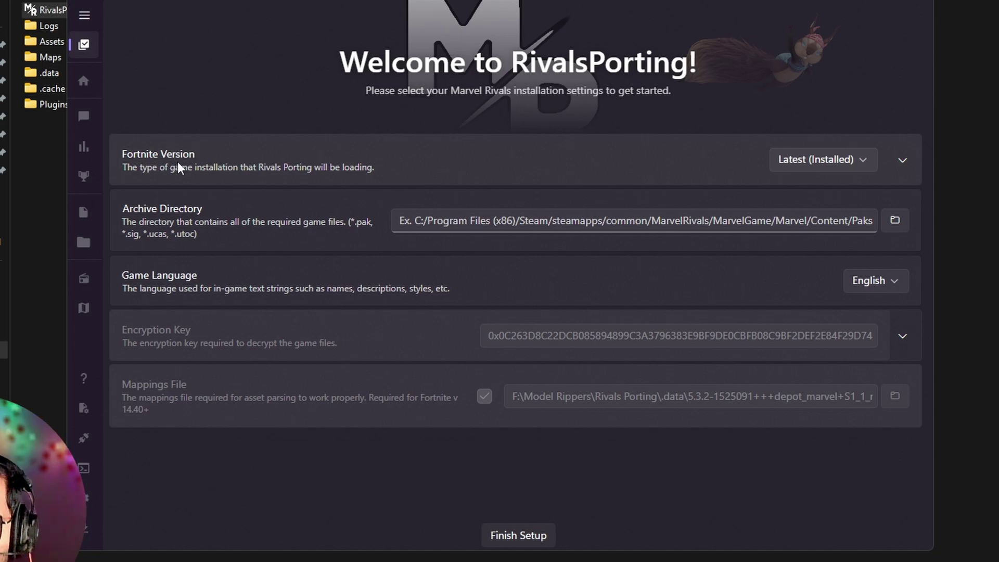
Set the Fortnite Version option in the welcome setup to Latest (Installed)
{"action": "left_click", "coordinate": [804, 160]}
{"action": "left_click", "coordinate": [784, 187]}
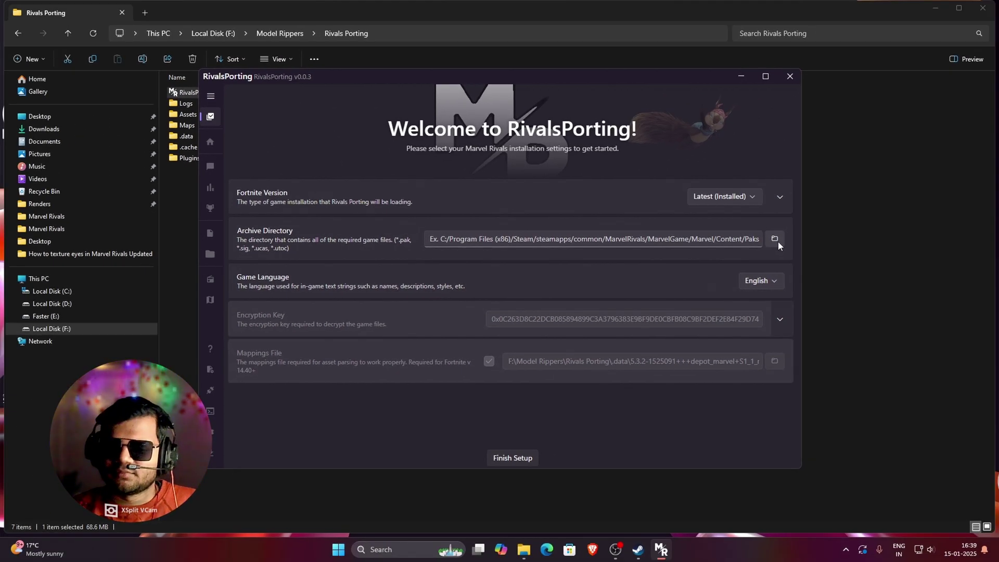
Switch to Steam and browse to the local installation files of Marvel Rivals
{"action": "left_click", "coordinate": [637, 551]}
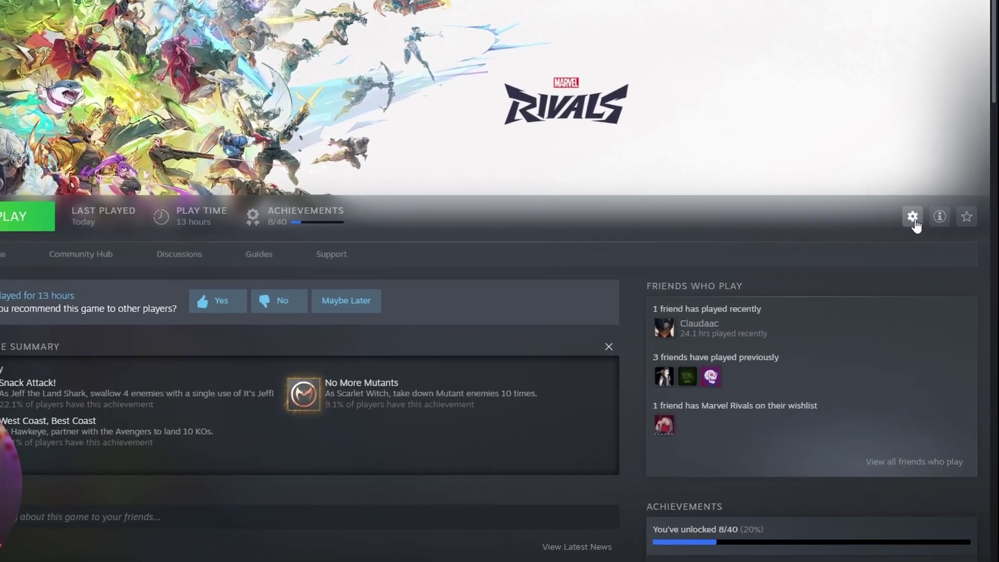
{"action": "left_click", "coordinate": [928, 222]}
{"action": "mouse_move", "coordinate": [932, 291]}
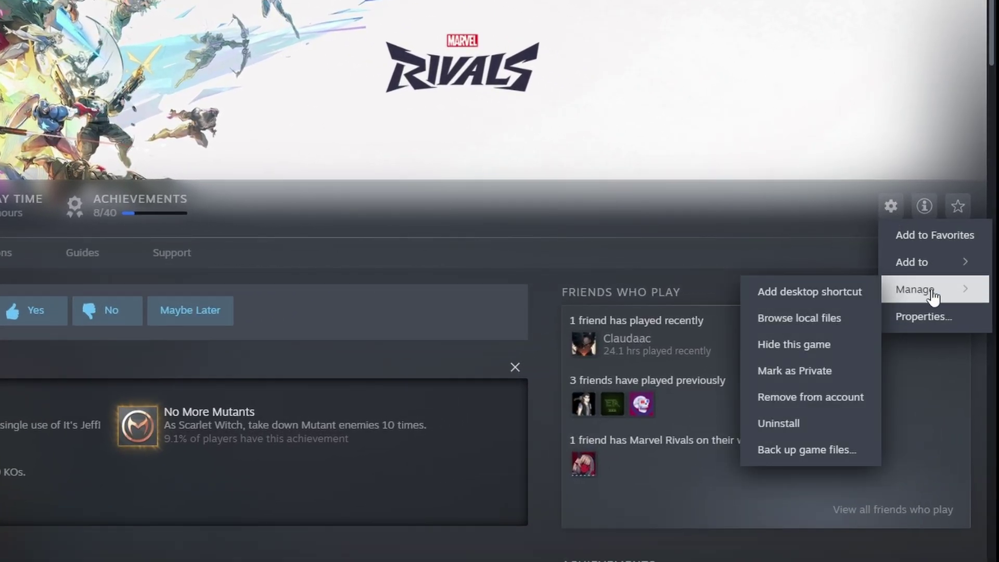
{"action": "left_click", "coordinate": [839, 317]}
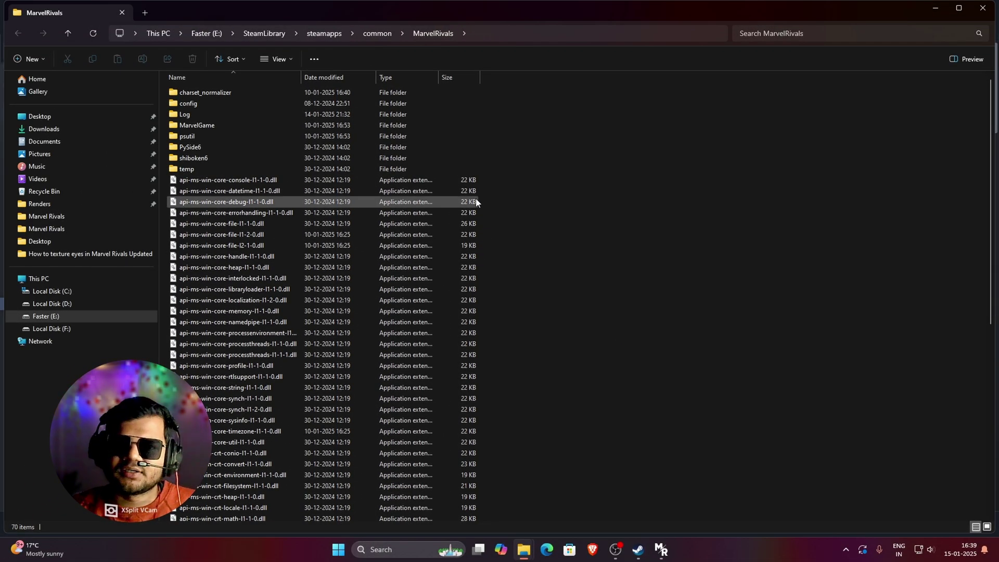
Go into the MarvelGame\Marvel\Content\Paks folder and copy its full path
{"action": "left_click", "coordinate": [212, 128]}
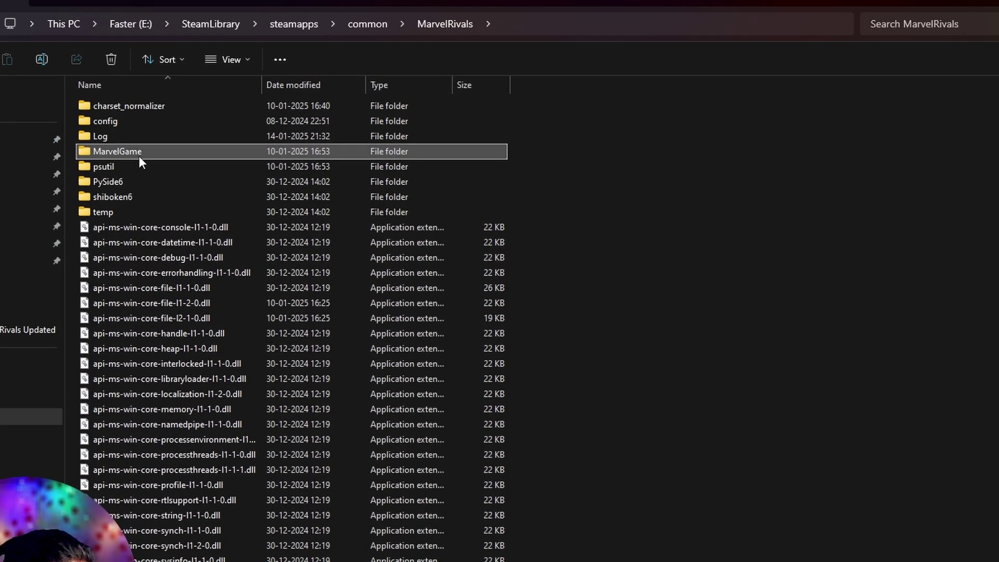
{"action": "double_click", "coordinate": [139, 156]}
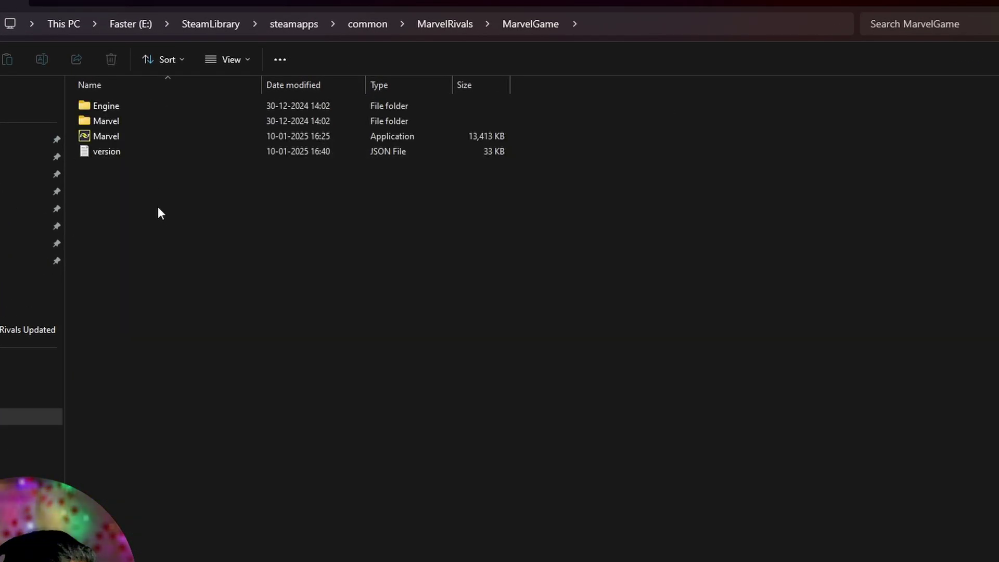
{"action": "left_click", "coordinate": [132, 120]}
{"action": "double_click", "coordinate": [133, 120]}
{"action": "double_click", "coordinate": [124, 121]}
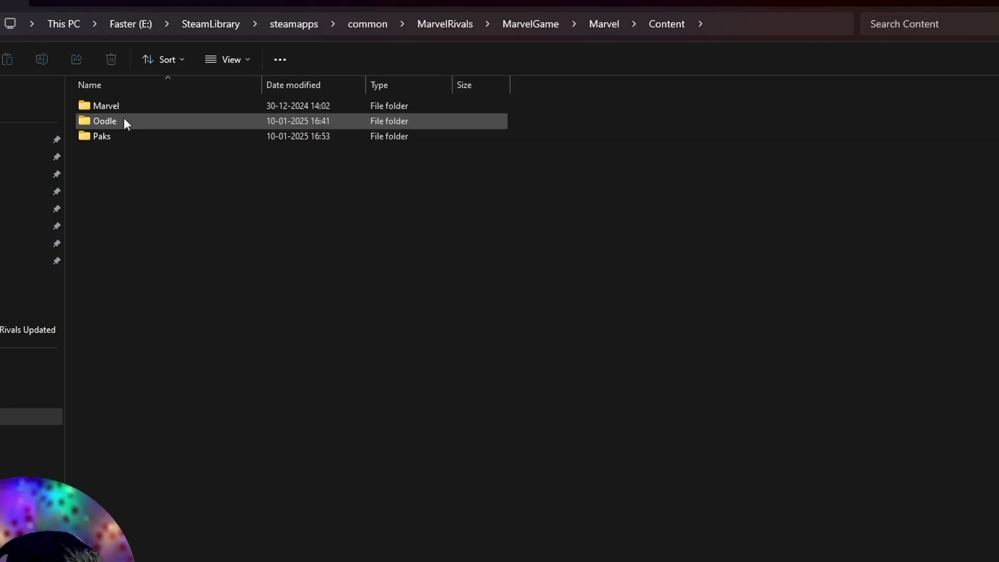
{"action": "double_click", "coordinate": [119, 148]}
{"action": "left_click", "coordinate": [756, 23]}
{"action": "key", "text": "ctrl+c"}
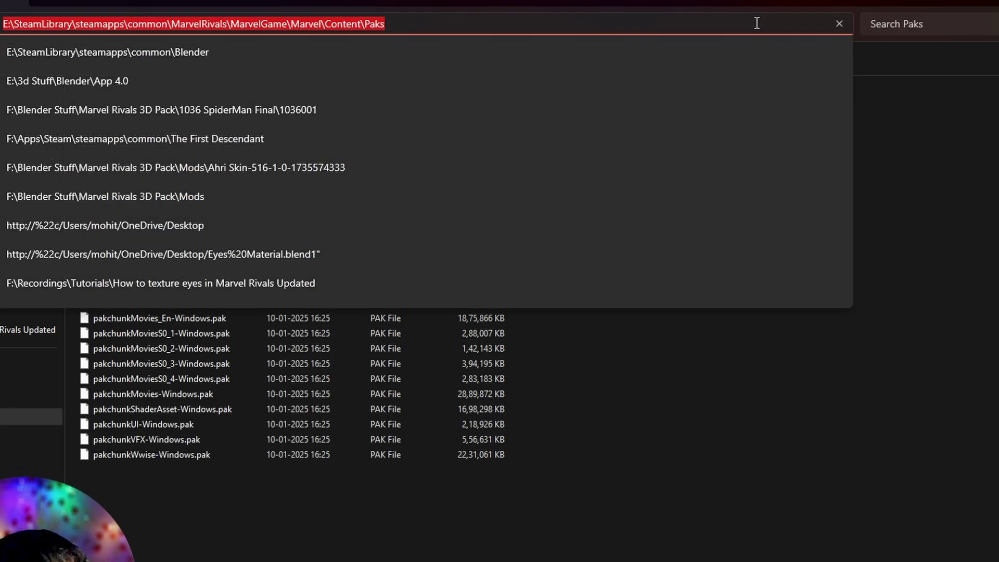
{"action": "left_click", "coordinate": [769, 498]}
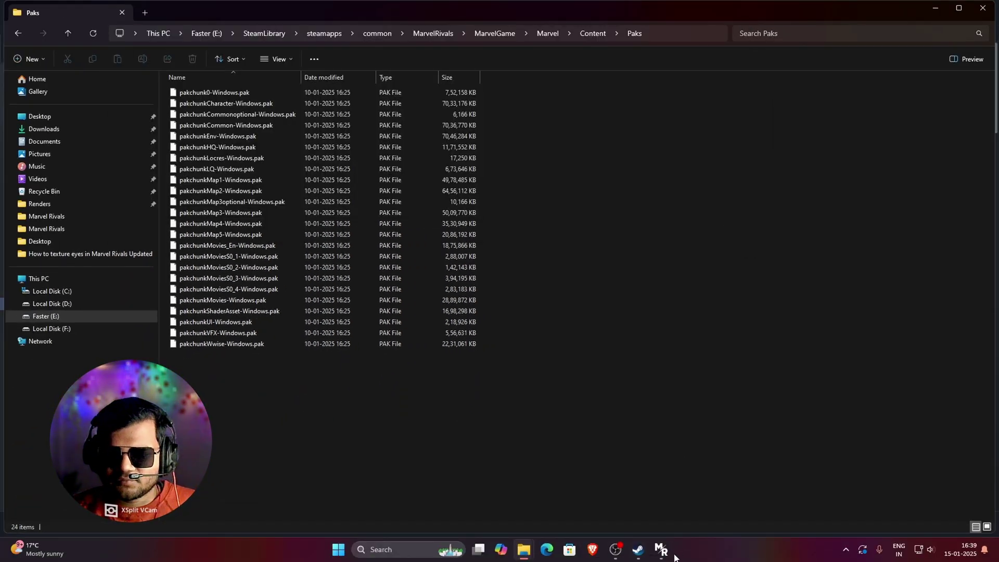
Switch to RivalsPorting and set the Archive Directory to E:\SteamLibrary\steamapps\common\MarvelRivals\MarvelGame\Marvel\Content\Paks
{"action": "left_click", "coordinate": [662, 551]}
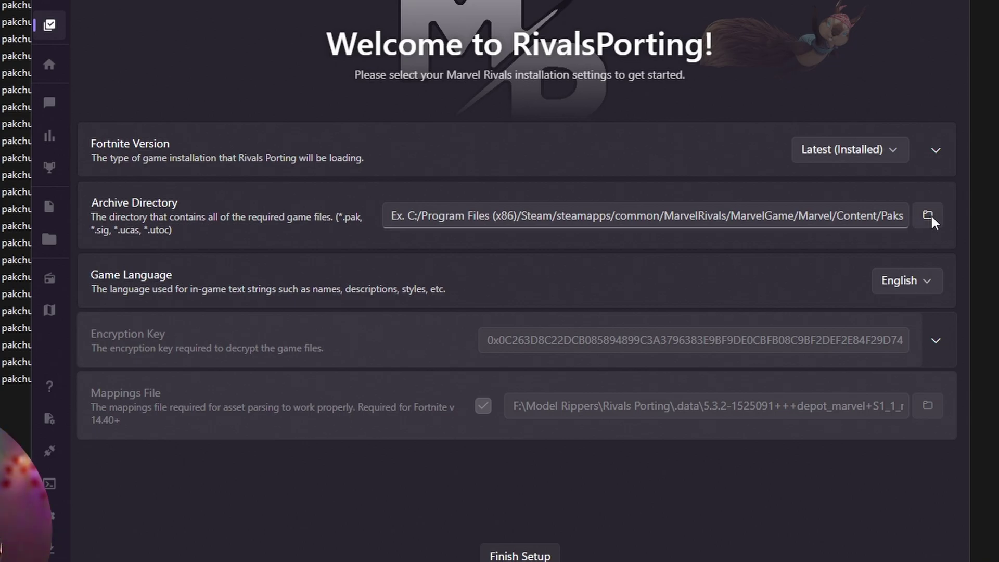
{"action": "left_click", "coordinate": [928, 215]}
{"action": "left_click", "coordinate": [509, 1]}
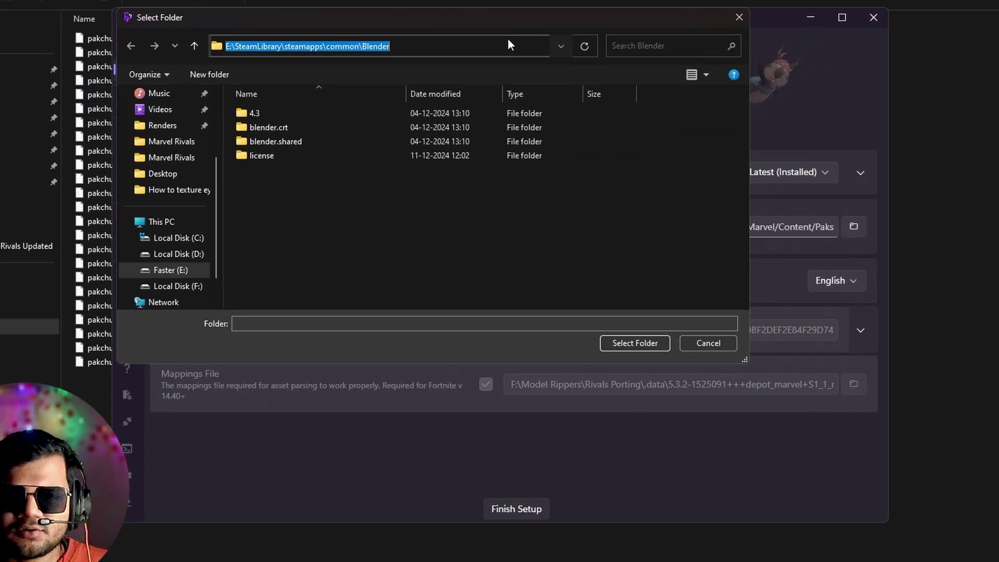
{"action": "key", "text": "ctrl+v"}
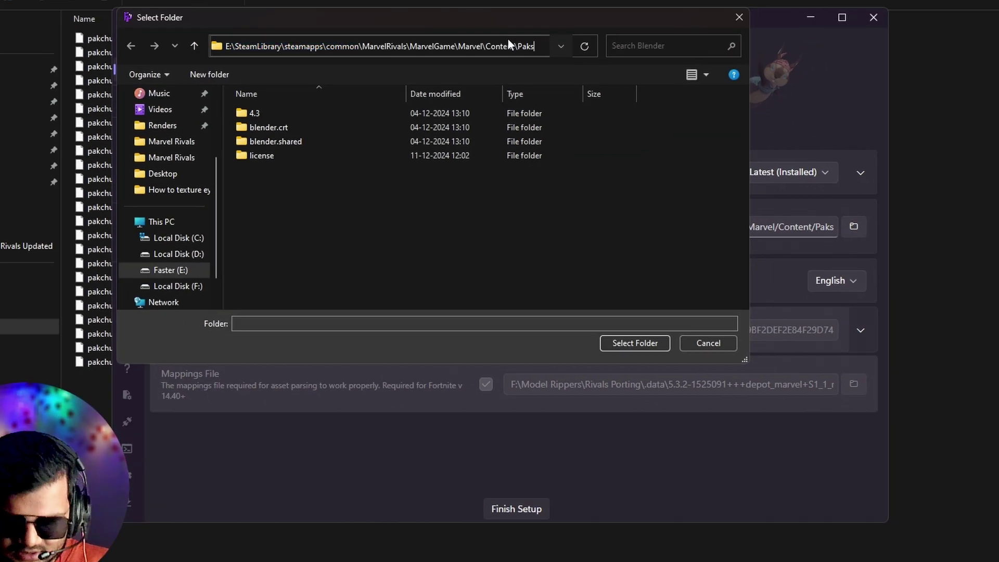
{"action": "key", "text": "Return"}
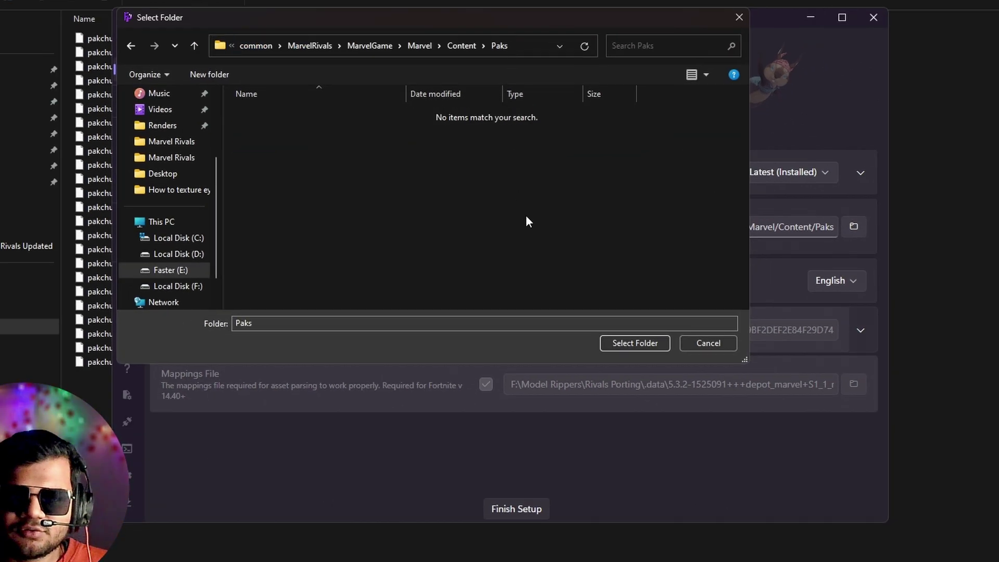
{"action": "left_click", "coordinate": [634, 343]}
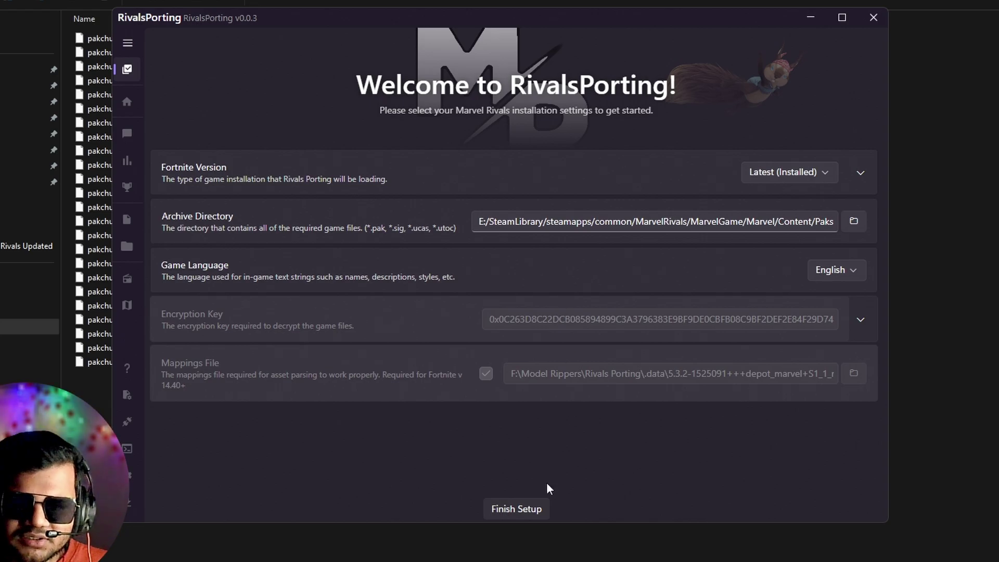
Finish the setup with English as the game language and ignore the Discord authentication request
{"action": "left_click", "coordinate": [836, 272]}
{"action": "left_click", "coordinate": [835, 273]}
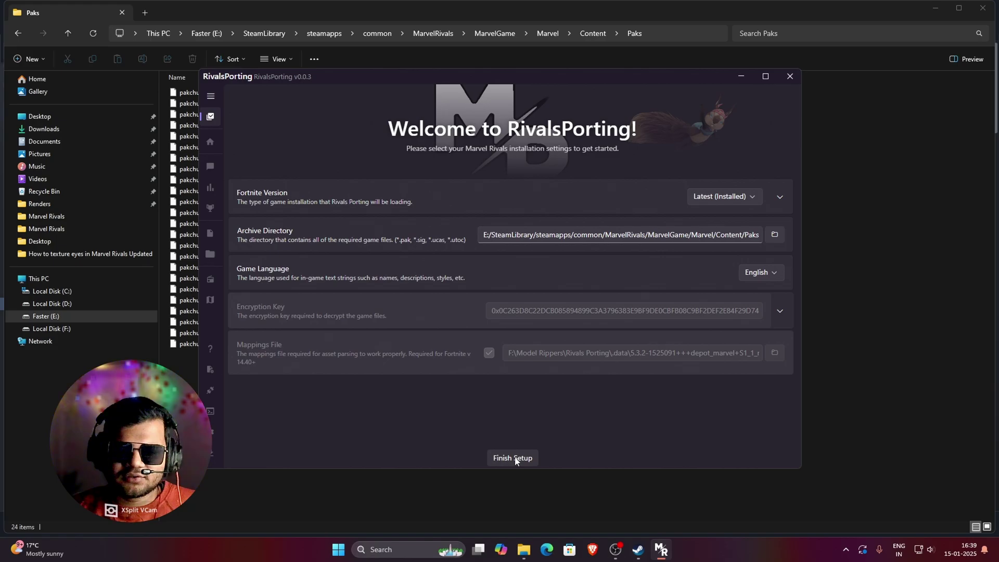
{"action": "left_click", "coordinate": [515, 459]}
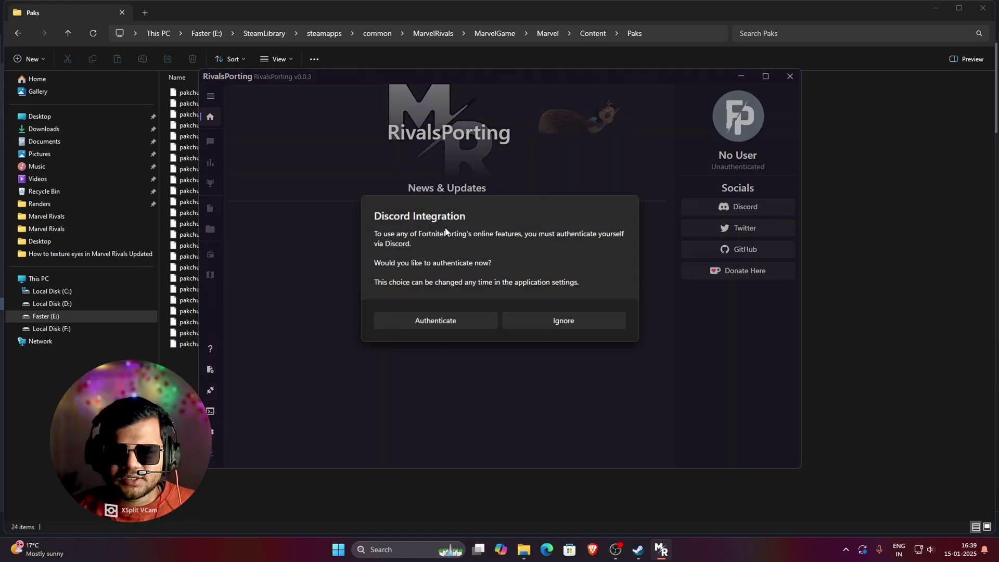
{"action": "left_click", "coordinate": [570, 325]}
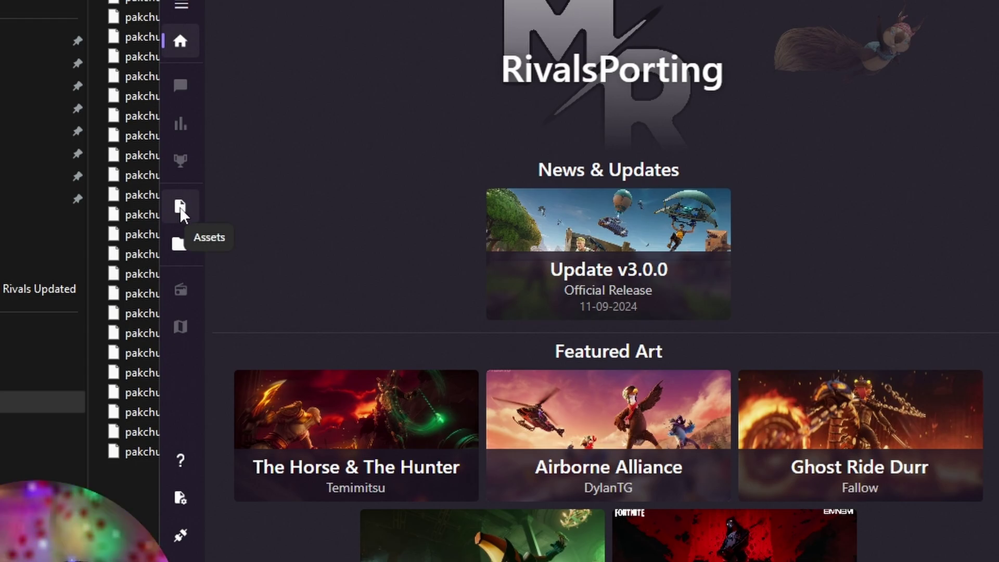
Open the assets library and look through the available Marvel Rivals characters
{"action": "left_click", "coordinate": [182, 209]}
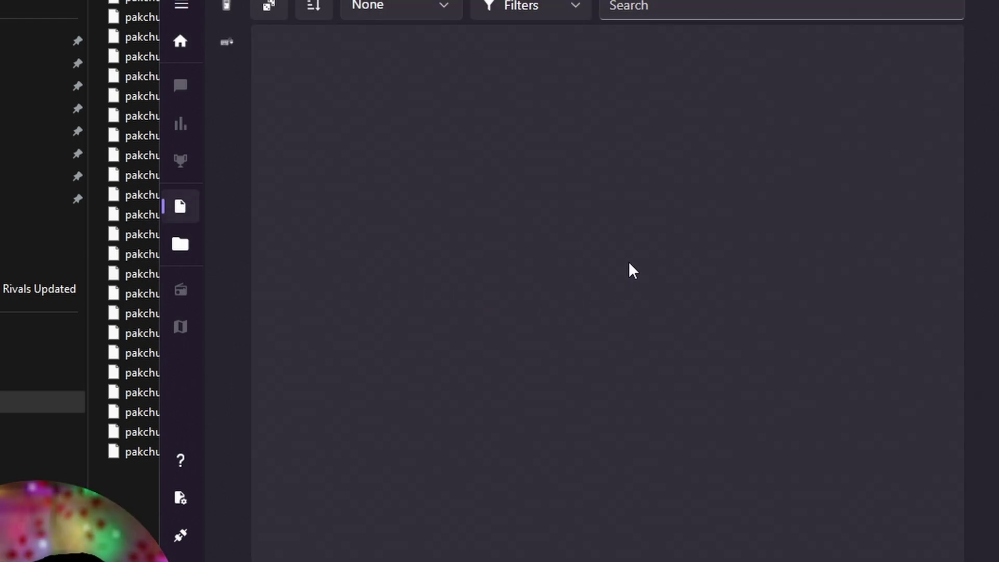
{"action": "scroll", "coordinate": [858, 401], "scroll_direction": "down", "scroll_amount": 2}
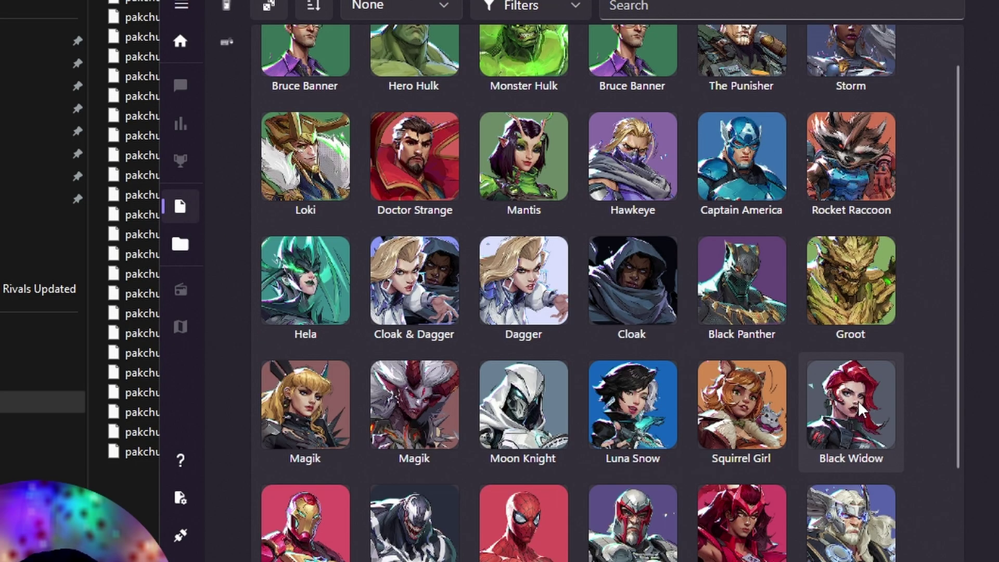
{"action": "scroll", "coordinate": [867, 499], "scroll_direction": "down", "scroll_amount": 5}
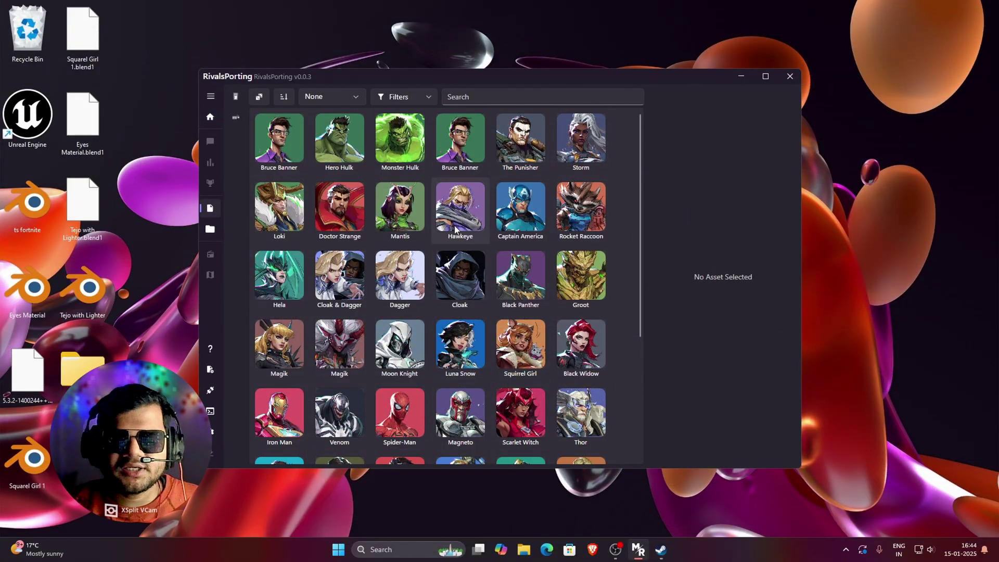
{"action": "scroll", "coordinate": [484, 271], "scroll_direction": "down", "scroll_amount": 3}
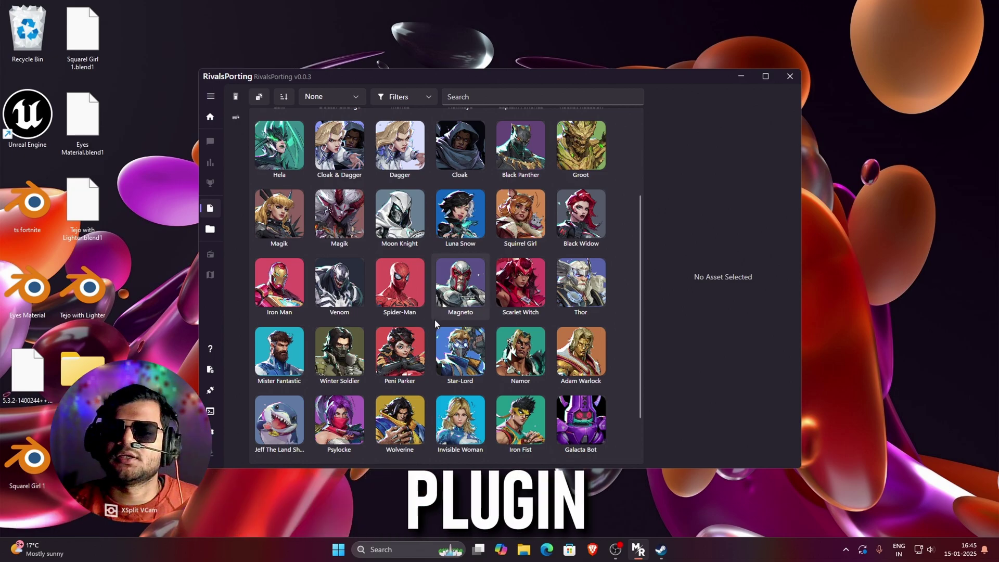
Open the Blender Extensions settings and bring up the file picker for registering a Blender version
{"action": "left_click", "coordinate": [210, 391]}
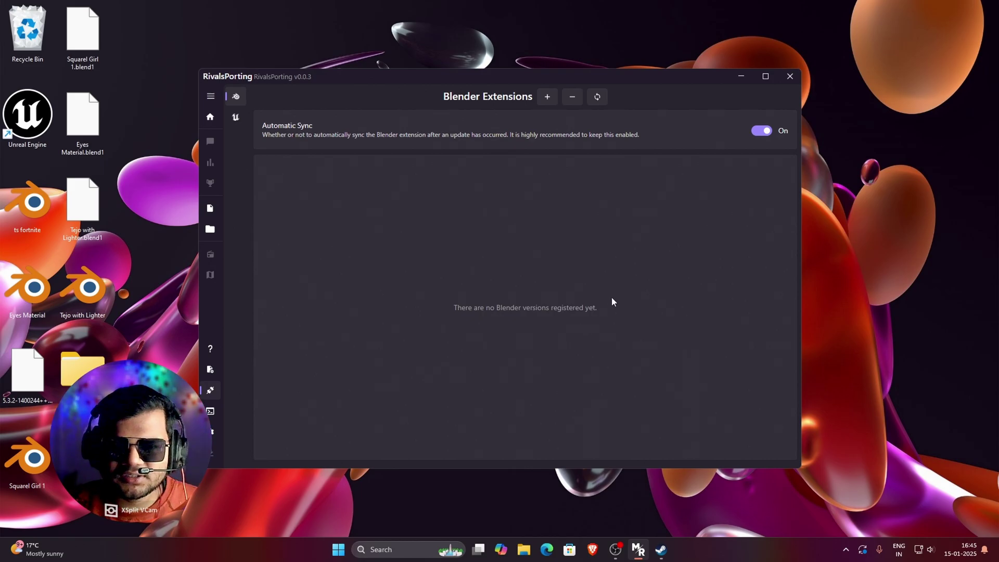
{"action": "left_click", "coordinate": [547, 96]}
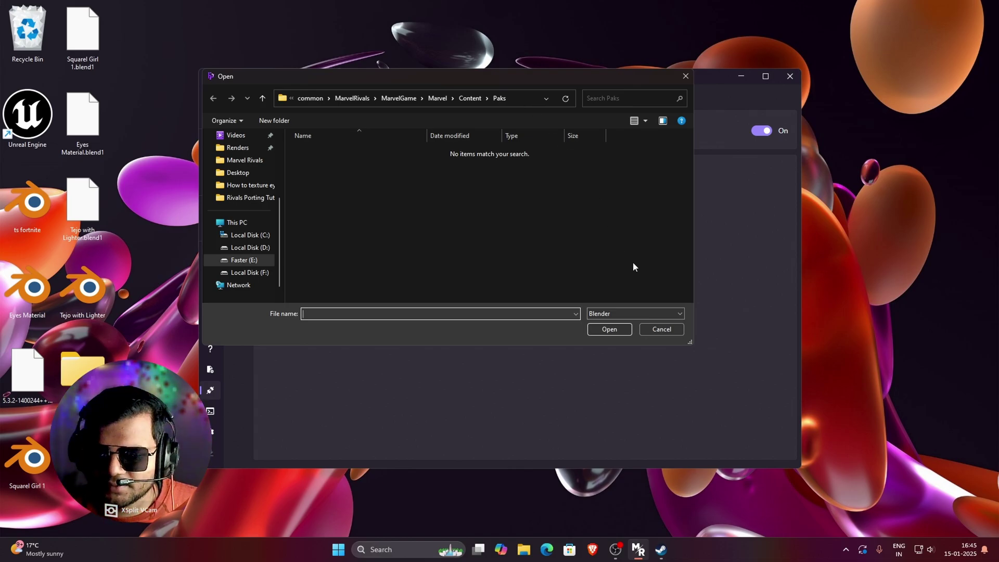
Switch to Steam and browse to the local installation files of Blender
{"action": "left_click", "coordinate": [662, 552]}
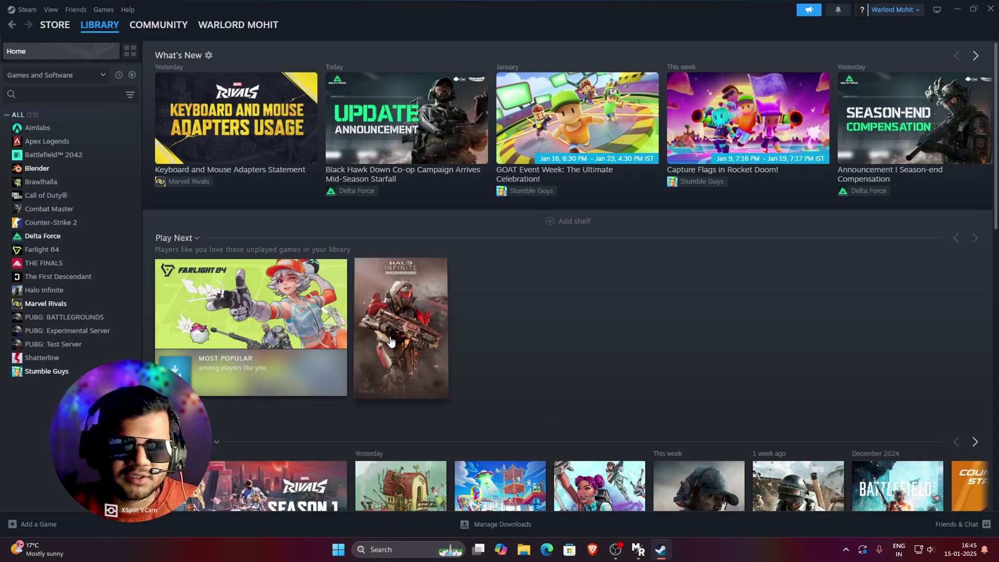
{"action": "left_click", "coordinate": [38, 168]}
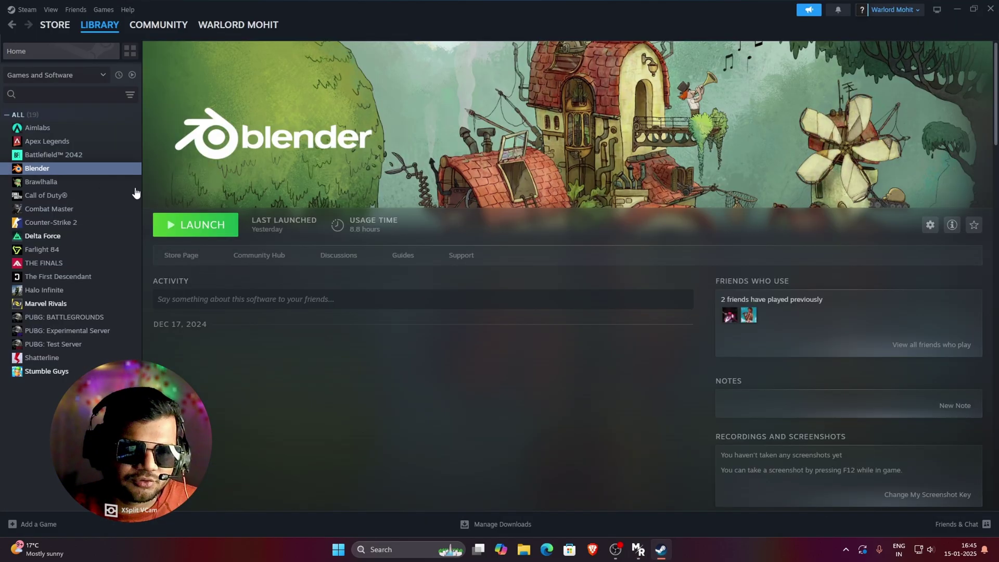
{"action": "left_click", "coordinate": [931, 226]}
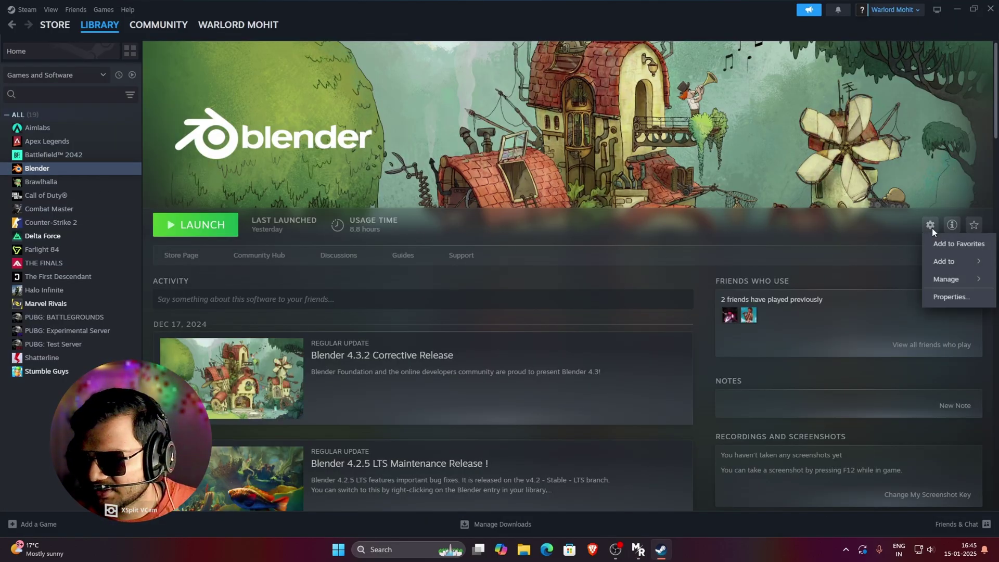
{"action": "mouse_move", "coordinate": [972, 284]}
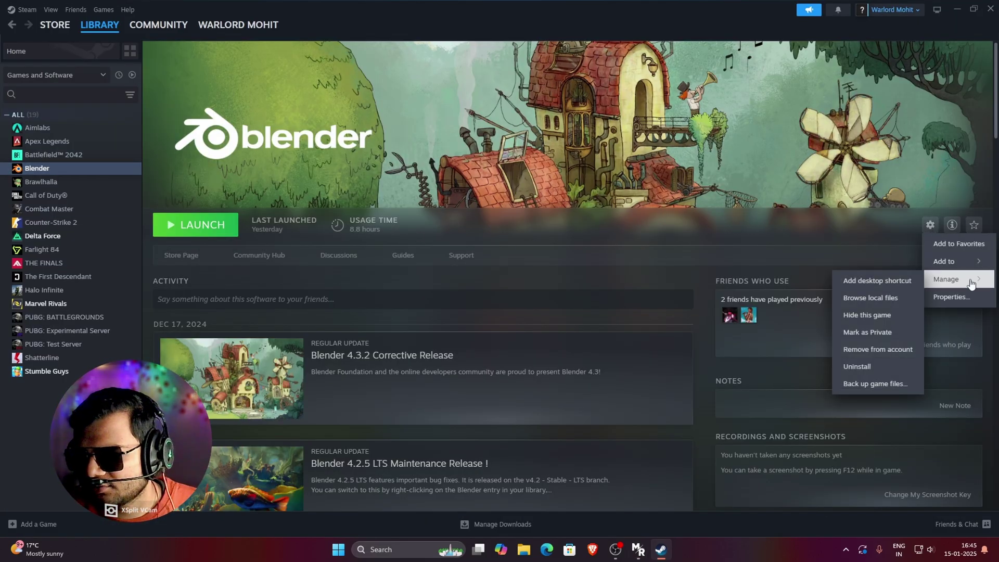
{"action": "left_click", "coordinate": [883, 300]}
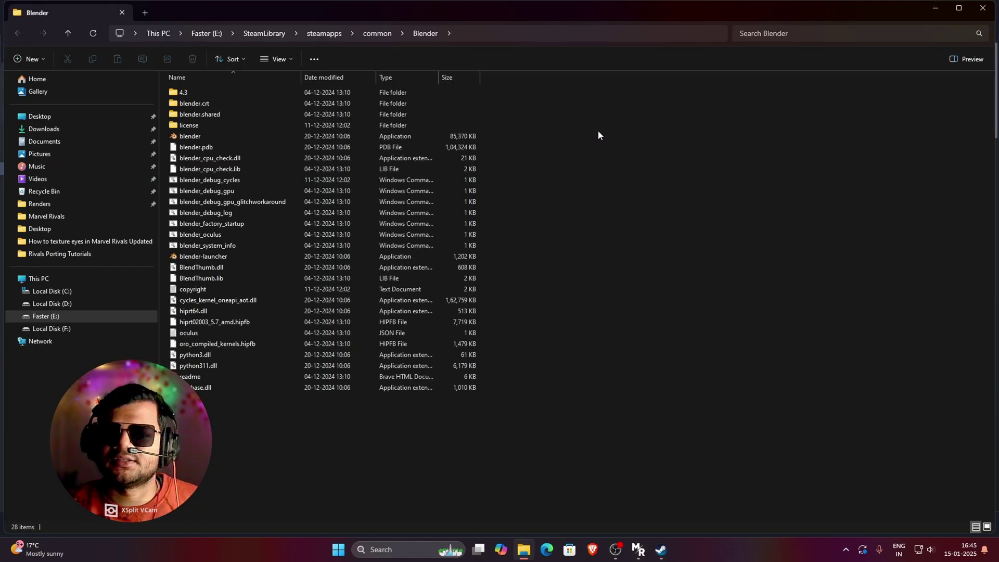
Copy the path of the Blender installation folder and return to the file picker in RivalsPorting
{"action": "left_click", "coordinate": [521, 33]}
{"action": "key", "text": "ctrl+c"}
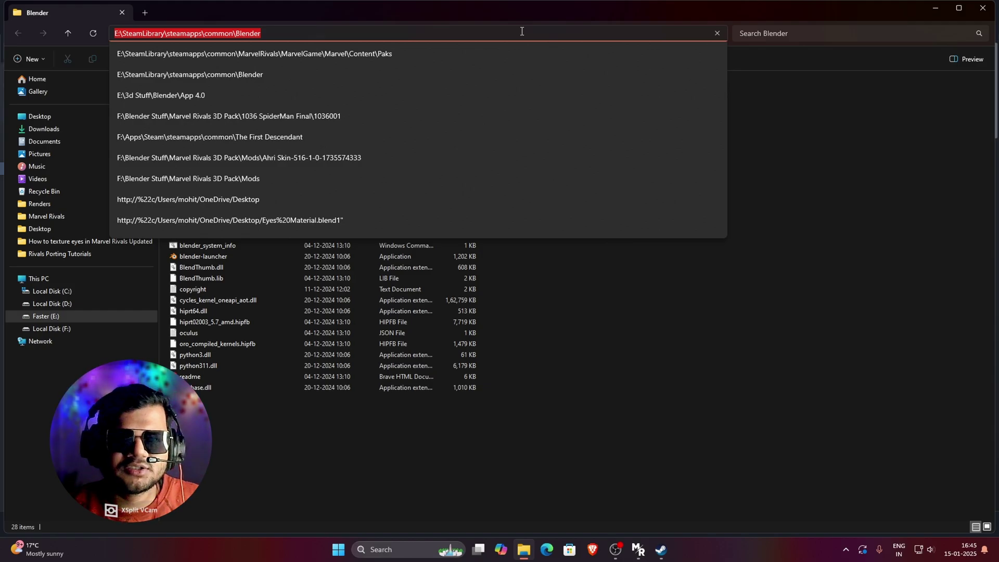
{"action": "left_click", "coordinate": [733, 378]}
{"action": "mouse_move", "coordinate": [643, 557]}
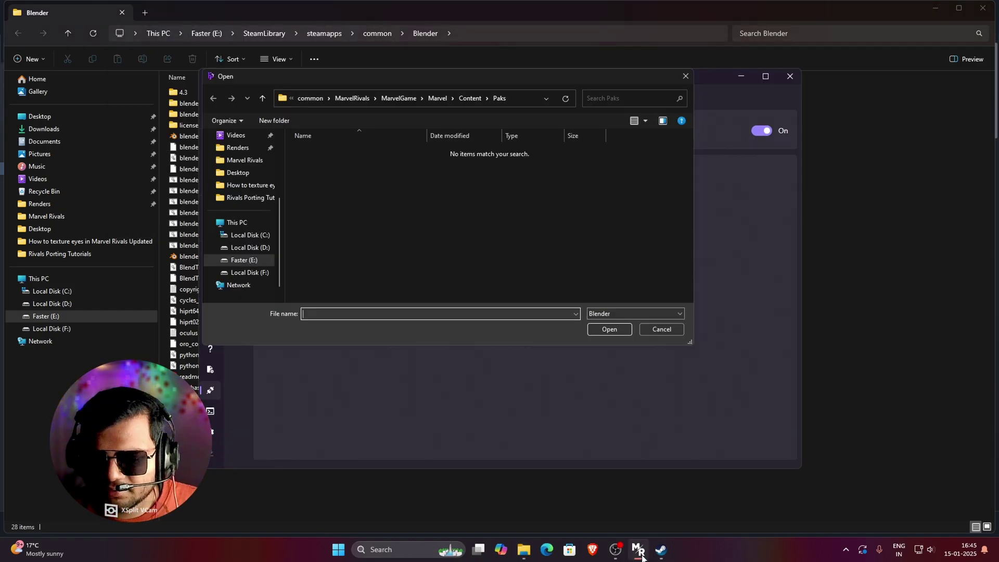
Go to the copied Blender installation folder and register its blender application as a Blender extension target
{"action": "left_click", "coordinate": [520, 98]}
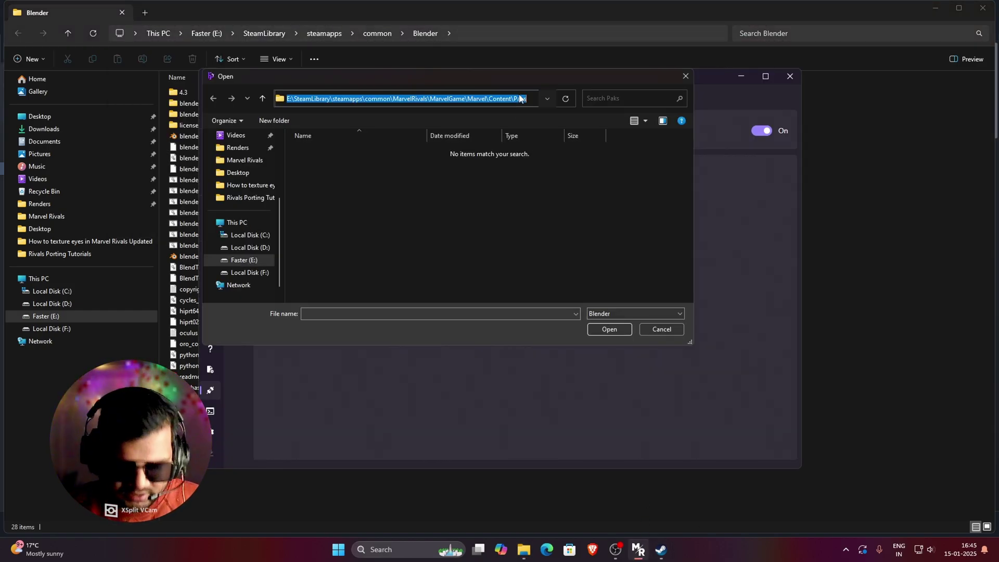
{"action": "key", "text": "ctrl+v"}
{"action": "key", "text": "Return"}
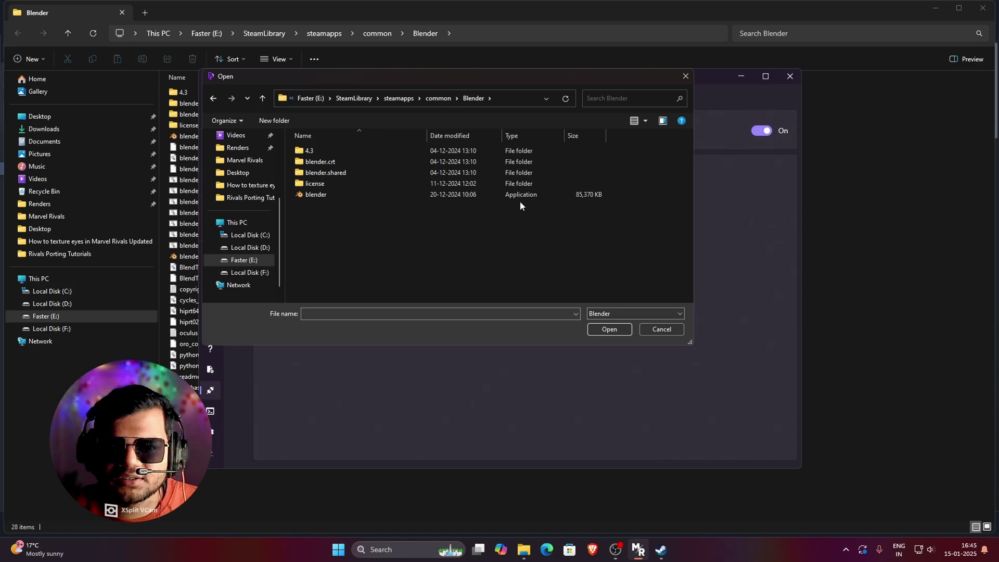
{"action": "left_click", "coordinate": [322, 195]}
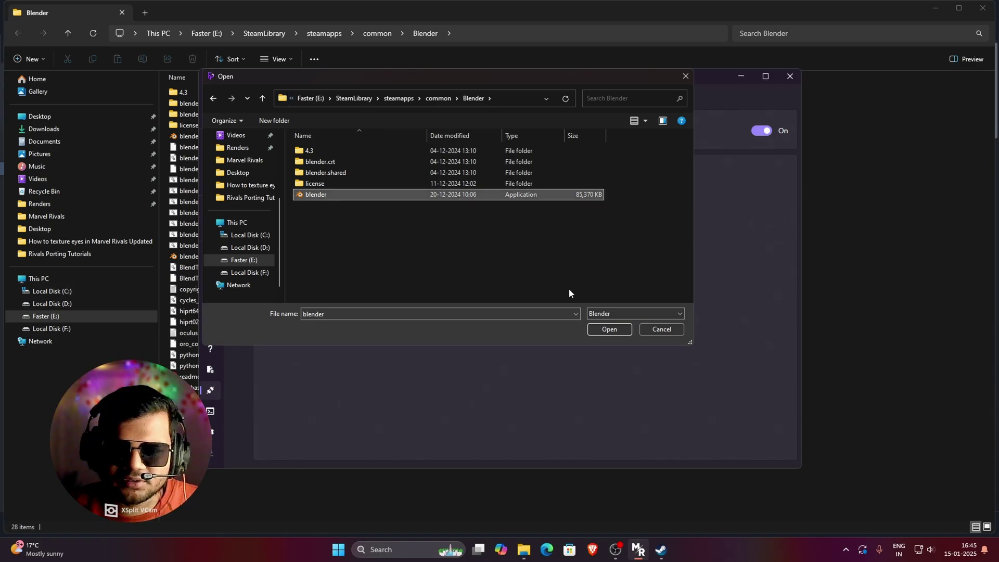
{"action": "left_click", "coordinate": [610, 329]}
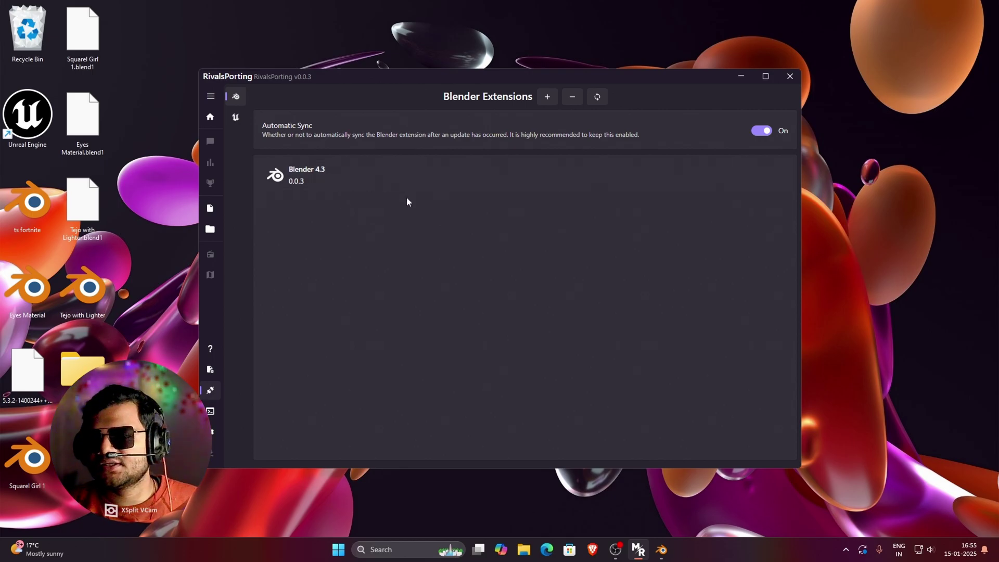
Switch to Blender and search the add-ons in the preferences for "rivals"
{"action": "left_click", "coordinate": [662, 551]}
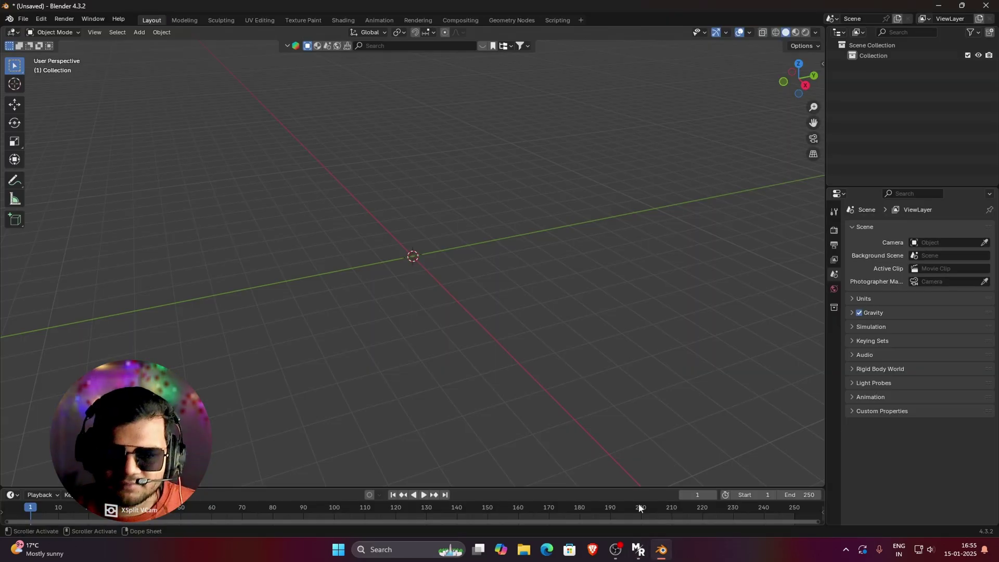
{"action": "left_click", "coordinate": [42, 19]}
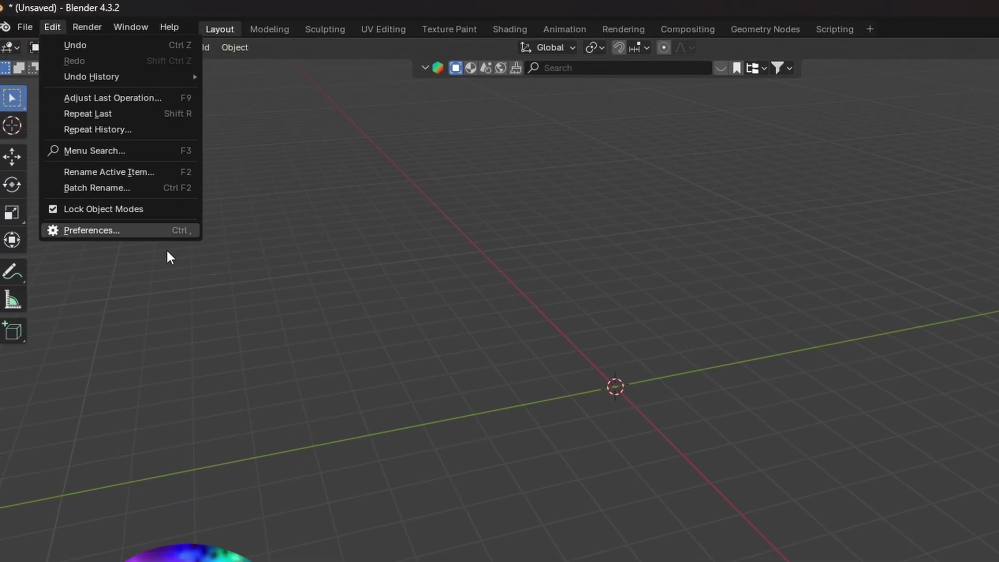
{"action": "left_click", "coordinate": [104, 231]}
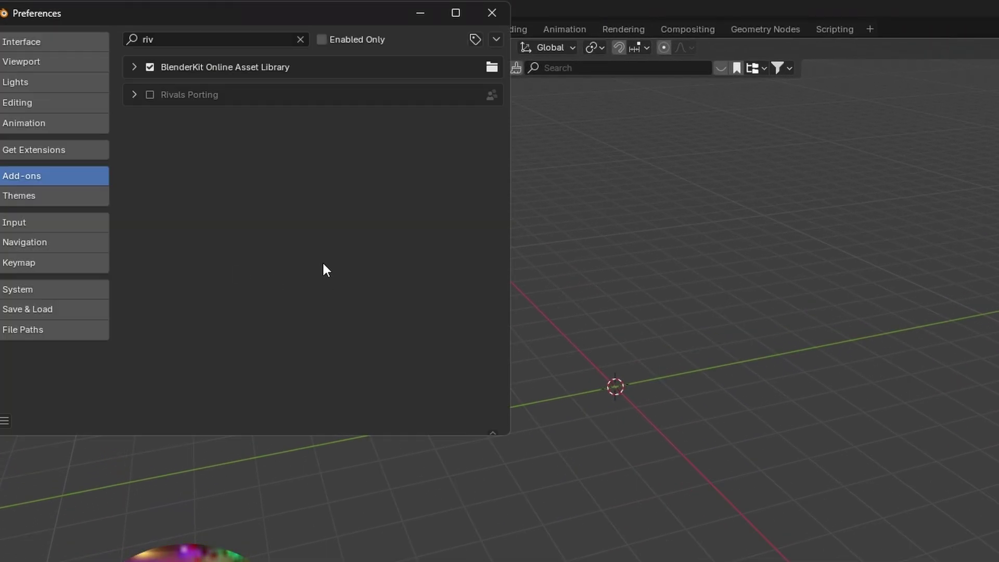
{"action": "left_click", "coordinate": [300, 40]}
{"action": "left_click", "coordinate": [286, 39]}
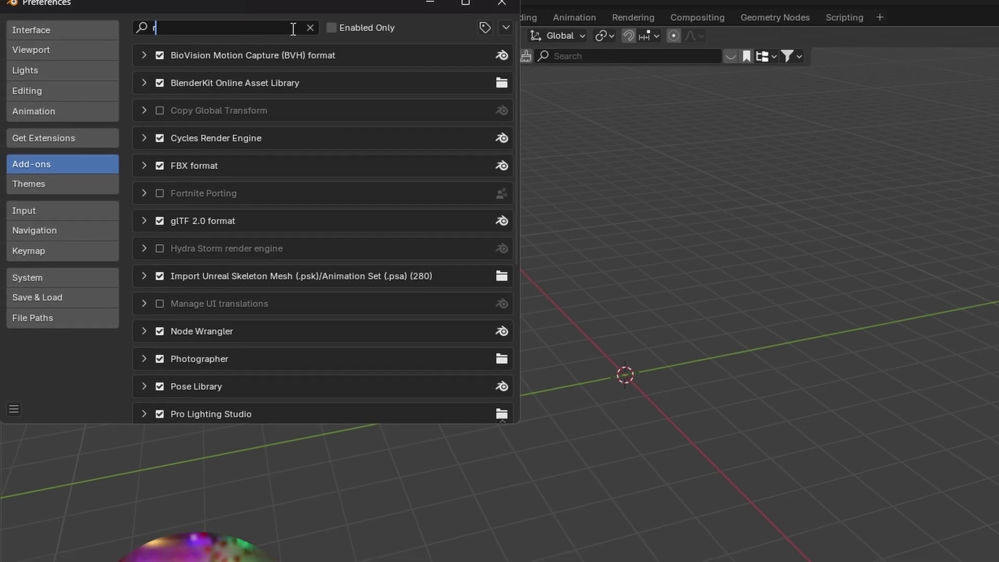
{"action": "type", "text": "rivals"}
{"action": "key", "text": "Return"}
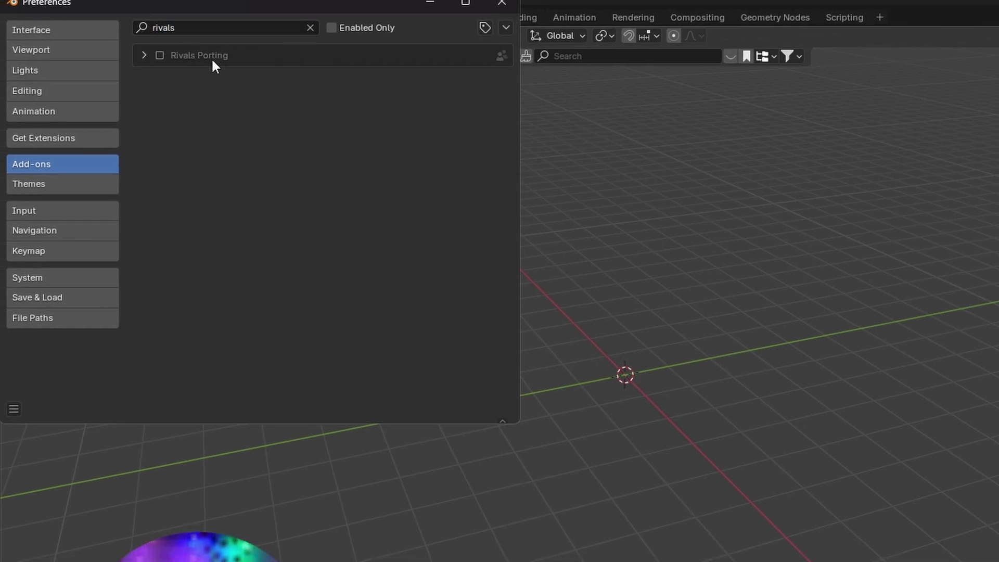
Enable the Rivals Porting add-on, save the preferences and close them
{"action": "left_click", "coordinate": [160, 55]}
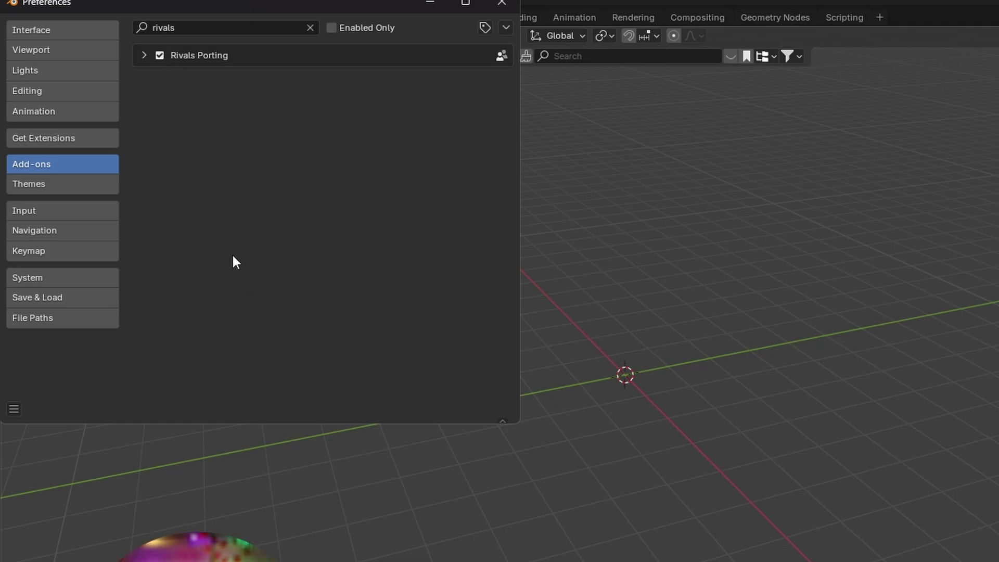
{"action": "left_click", "coordinate": [14, 409]}
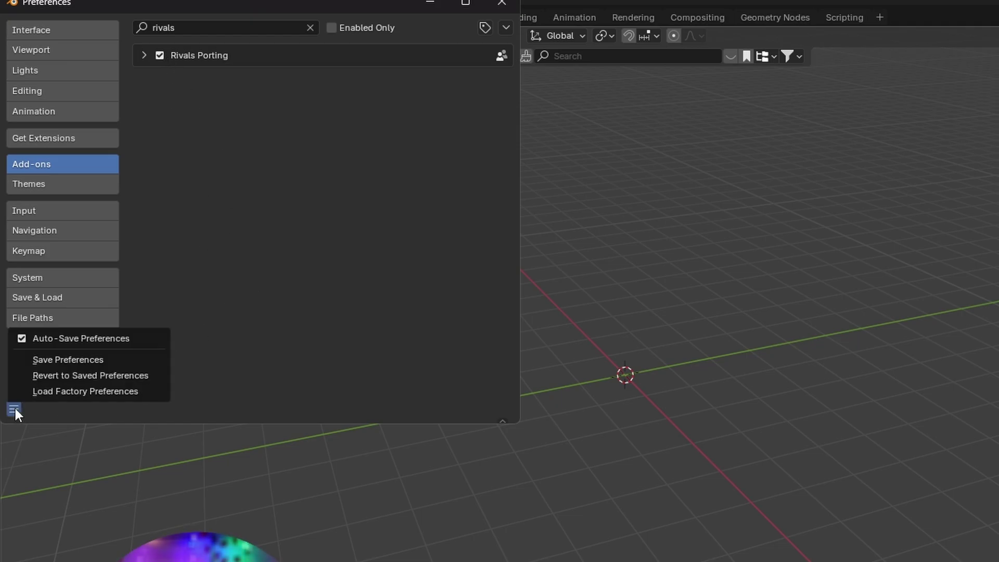
{"action": "left_click", "coordinate": [56, 359]}
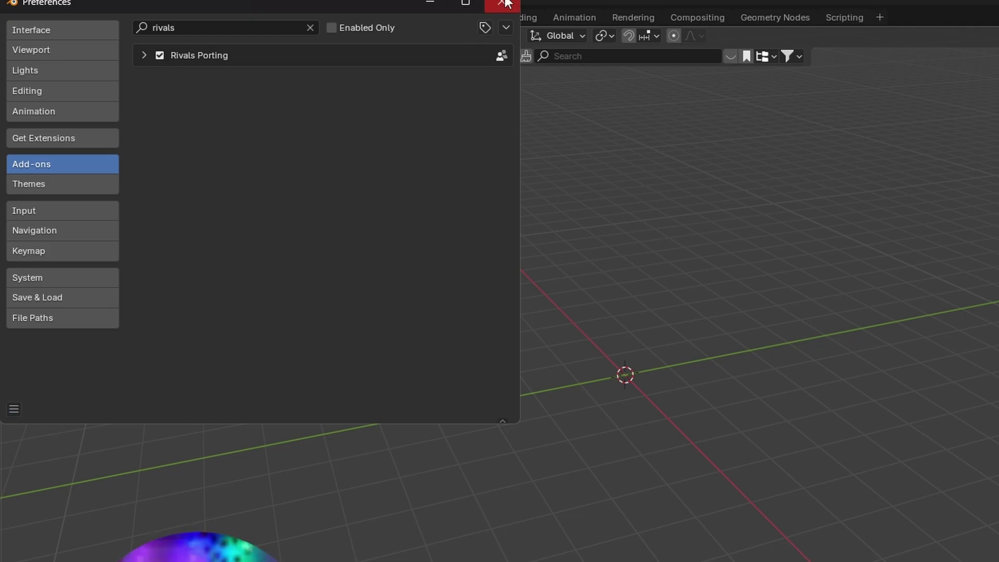
{"action": "left_click", "coordinate": [501, 3]}
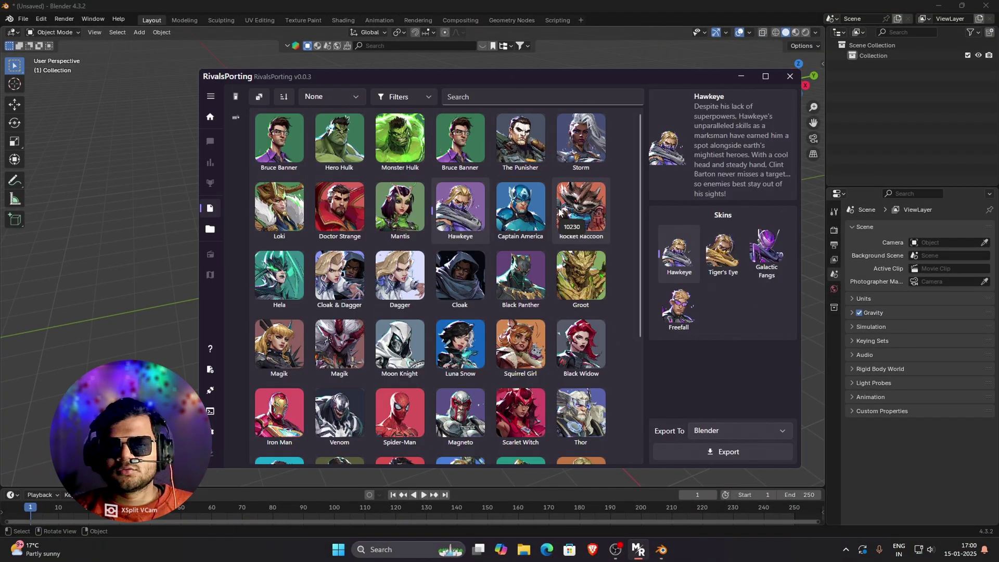
In RivalsPorting, export the Mantis character with the Guardians Of The Galaxy Vol. 3 skin to Blender
{"action": "left_click", "coordinate": [402, 215]}
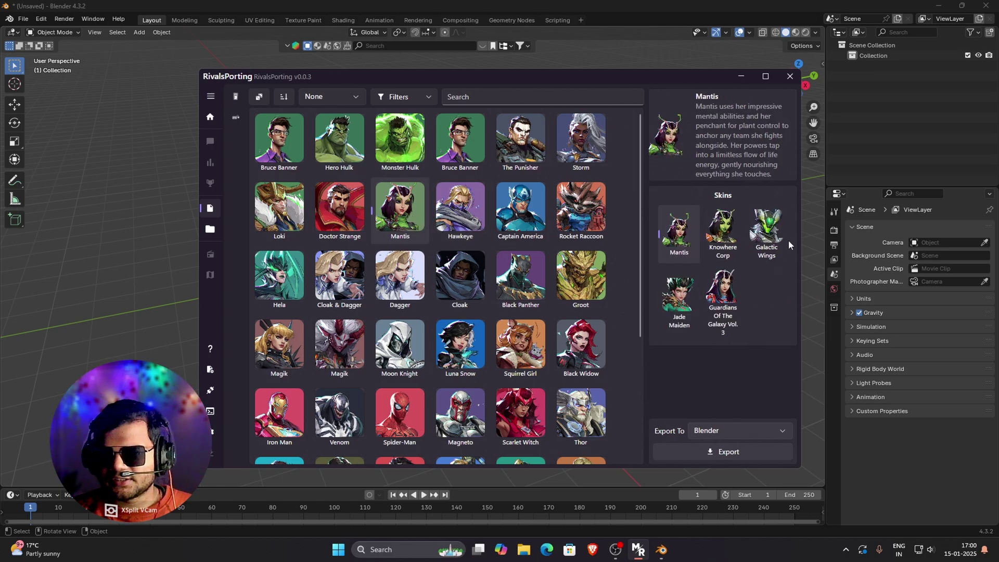
{"action": "left_click", "coordinate": [728, 296]}
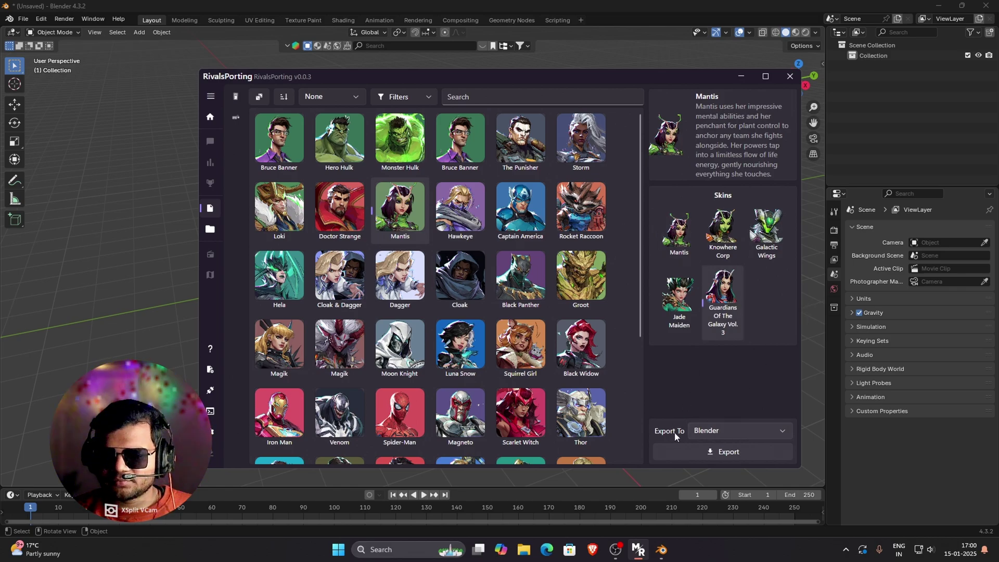
{"action": "left_click", "coordinate": [741, 432]}
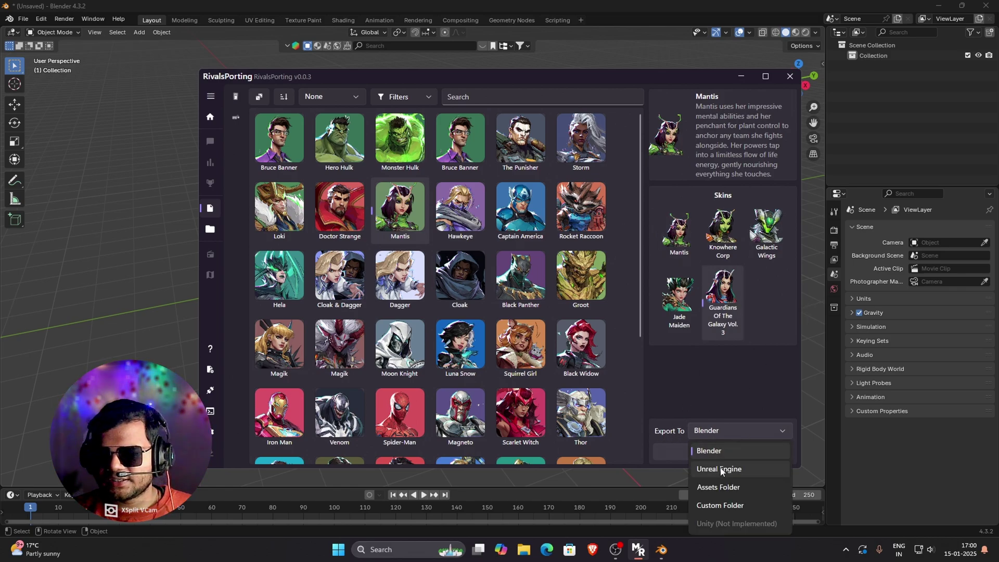
{"action": "left_click", "coordinate": [721, 469]}
{"action": "left_click", "coordinate": [739, 454]}
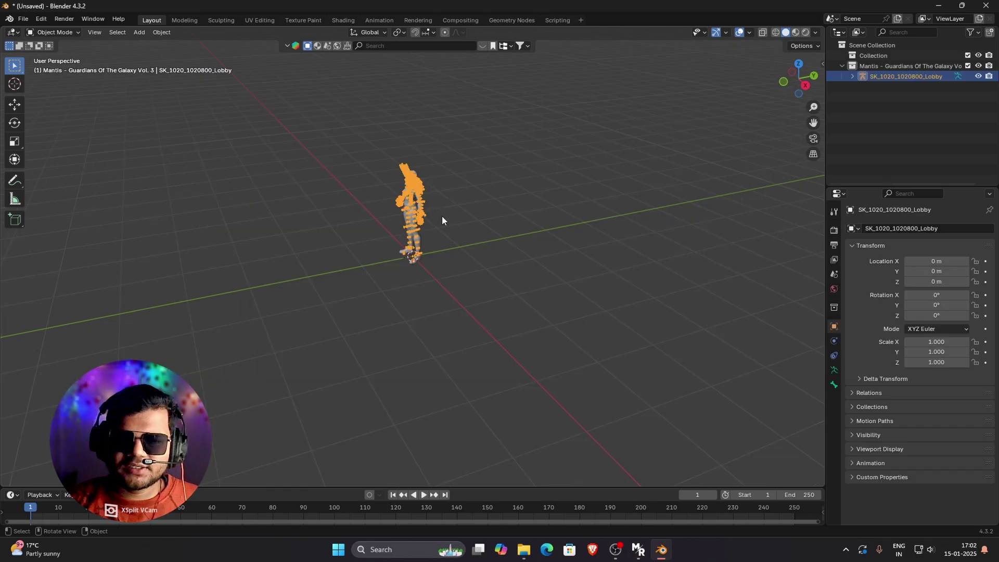
Hide the bones of the imported Mantis model in the viewport and switch to Material Preview shading
{"action": "middle_click_drag", "start_coordinate": [441, 216], "coordinate": [390, 183]}
{"action": "scroll", "coordinate": [390, 183], "scroll_direction": "up", "scroll_amount": 8}
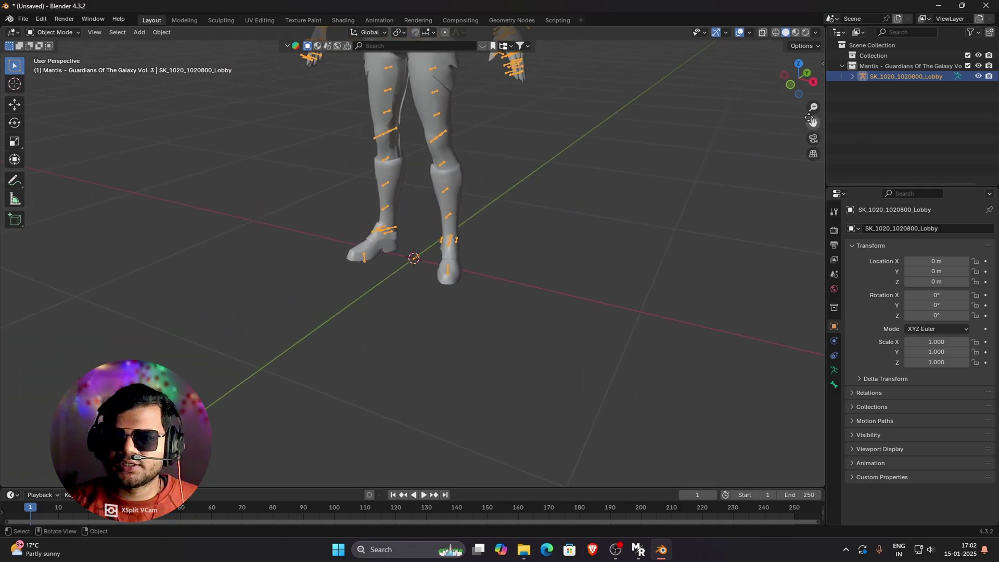
{"action": "scroll", "coordinate": [814, 122], "scroll_direction": "down", "scroll_amount": 4}
{"action": "left_click_drag", "start_coordinate": [813, 122], "coordinate": [814, 146]}
{"action": "left_click", "coordinate": [750, 32]}
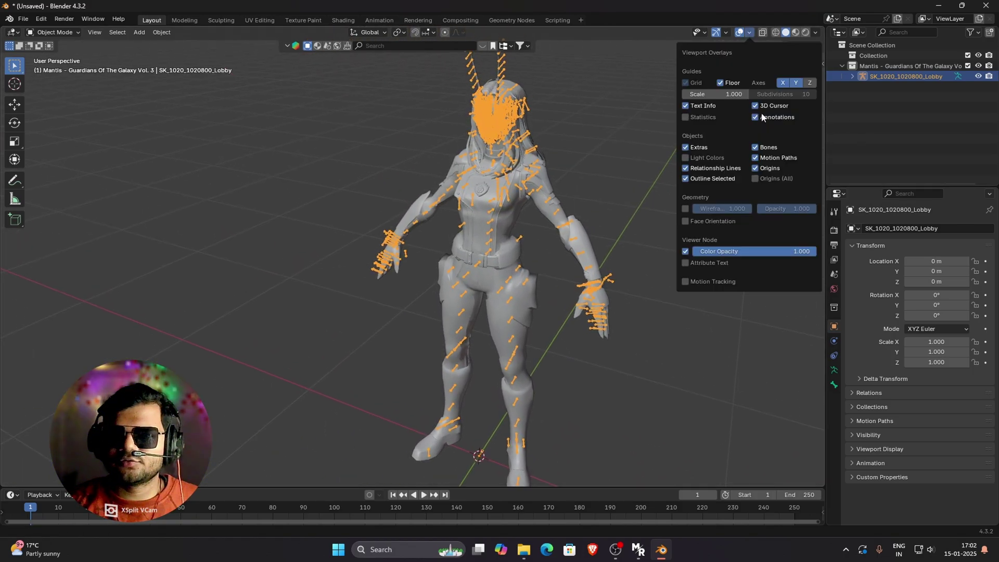
{"action": "left_click", "coordinate": [763, 148]}
{"action": "middle_click_drag", "start_coordinate": [544, 183], "coordinate": [586, 180]}
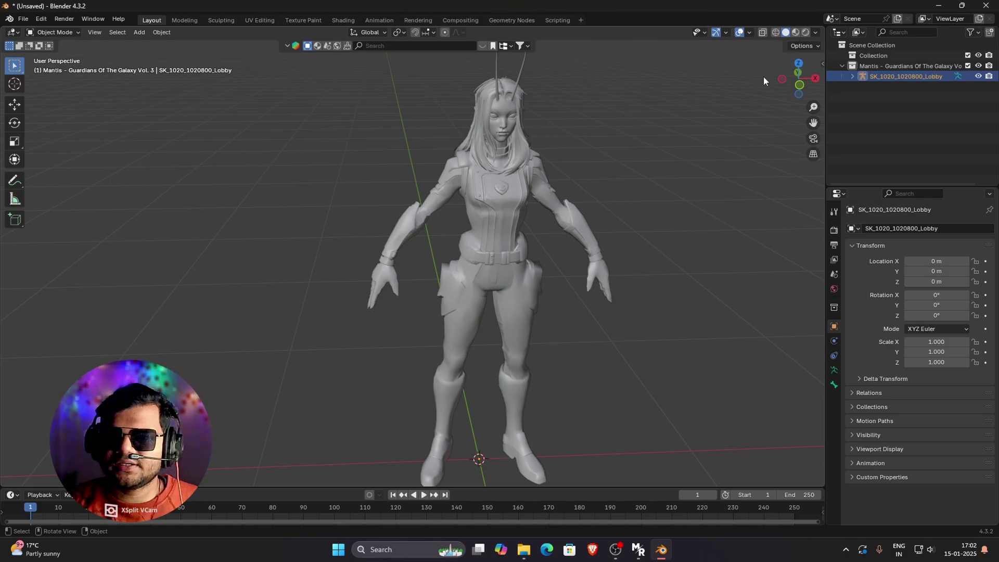
{"action": "left_click", "coordinate": [796, 32]}
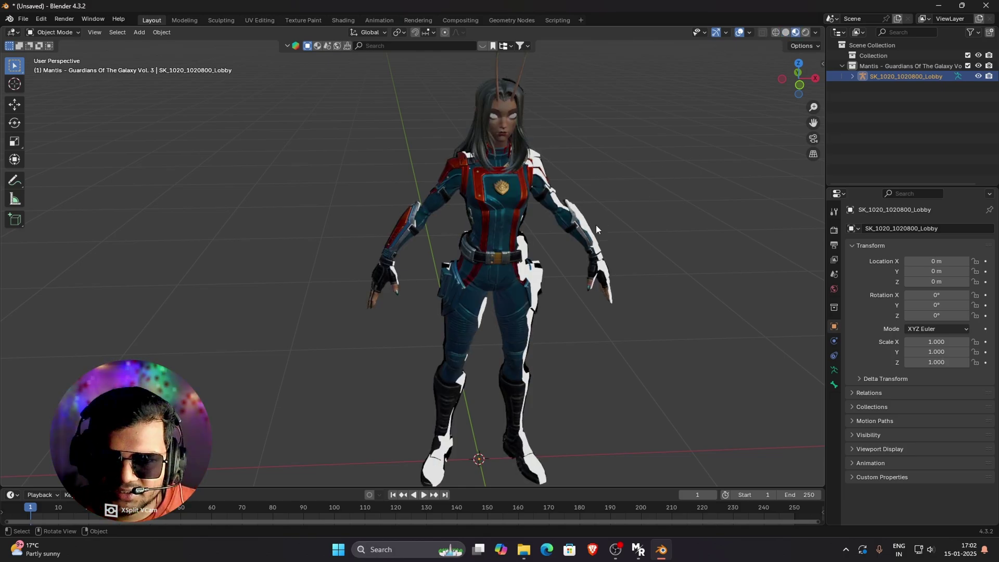
Examine the Mantis model's textures, face and outline from several angles and distances
{"action": "middle_click_drag", "start_coordinate": [596, 224], "coordinate": [527, 163]}
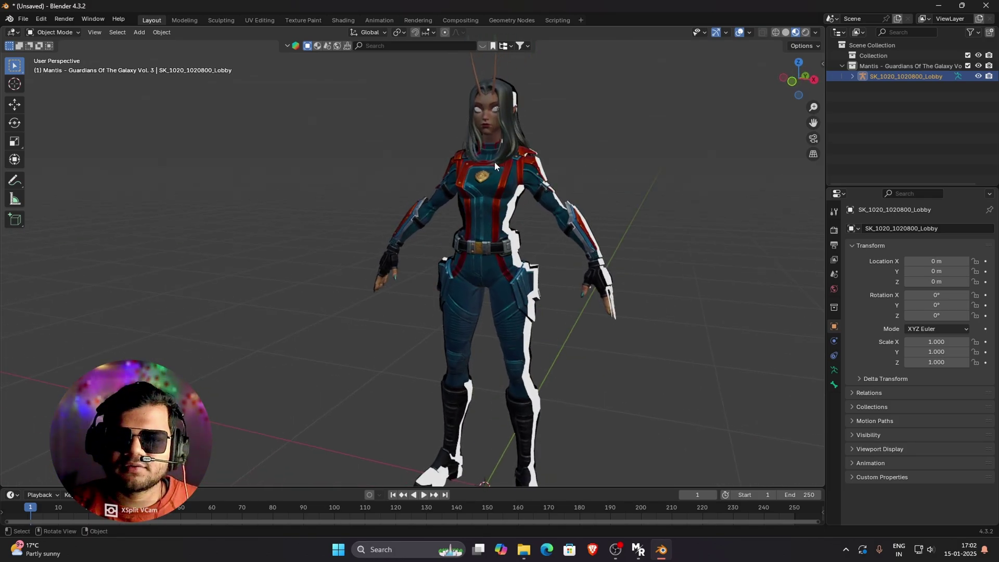
{"action": "middle_click_drag", "start_coordinate": [595, 248], "coordinate": [552, 175]}
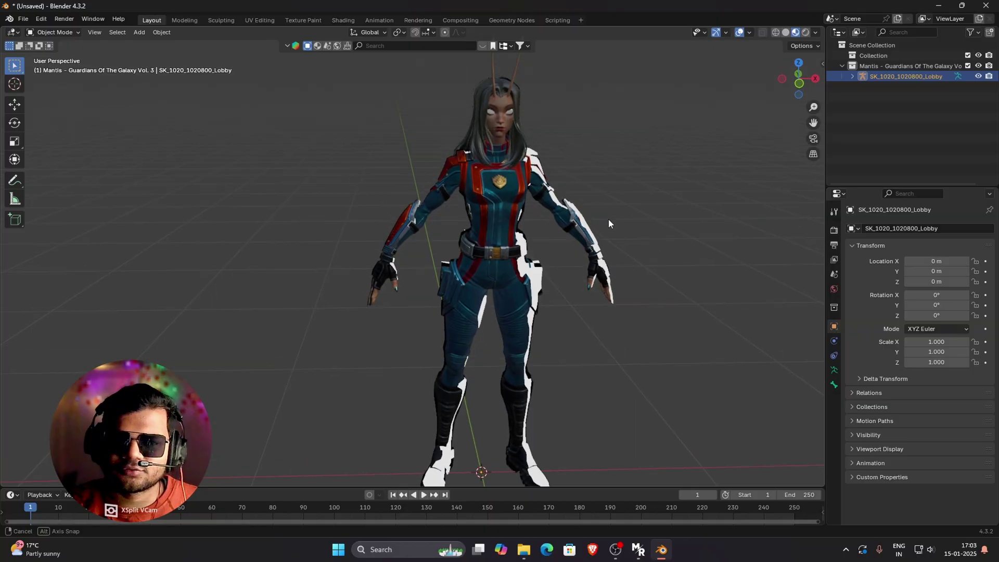
{"action": "middle_click_drag", "start_coordinate": [608, 220], "coordinate": [552, 193]}
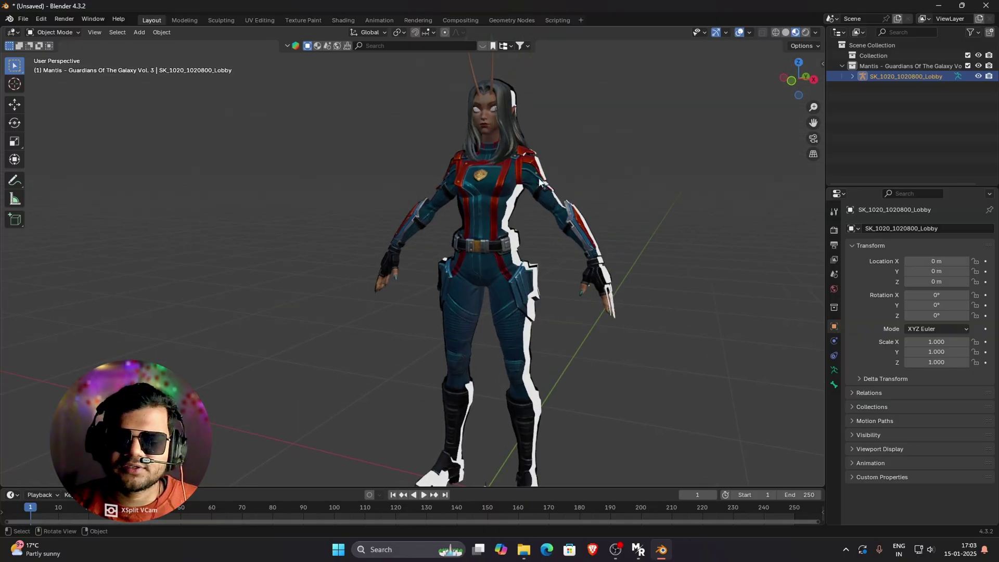
{"action": "scroll", "coordinate": [535, 124], "scroll_direction": "up", "scroll_amount": 6}
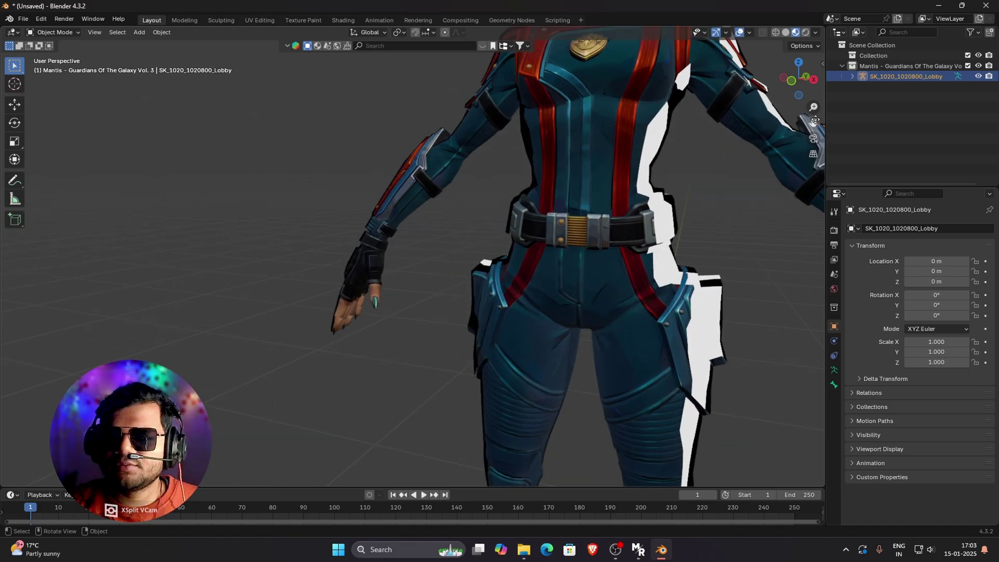
{"action": "scroll", "coordinate": [552, 128], "scroll_direction": "up", "scroll_amount": 5, "text": "shift"}
{"action": "scroll", "coordinate": [566, 131], "scroll_direction": "up", "scroll_amount": 5}
{"action": "middle_click_drag", "start_coordinate": [566, 131], "coordinate": [591, 97]}
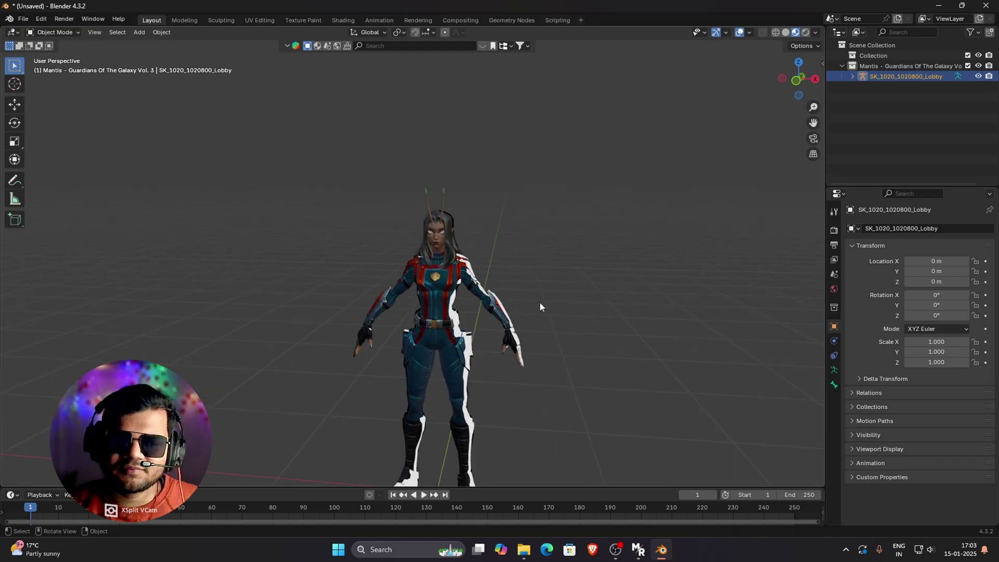
{"action": "scroll", "coordinate": [540, 301], "scroll_direction": "up", "scroll_amount": 5}
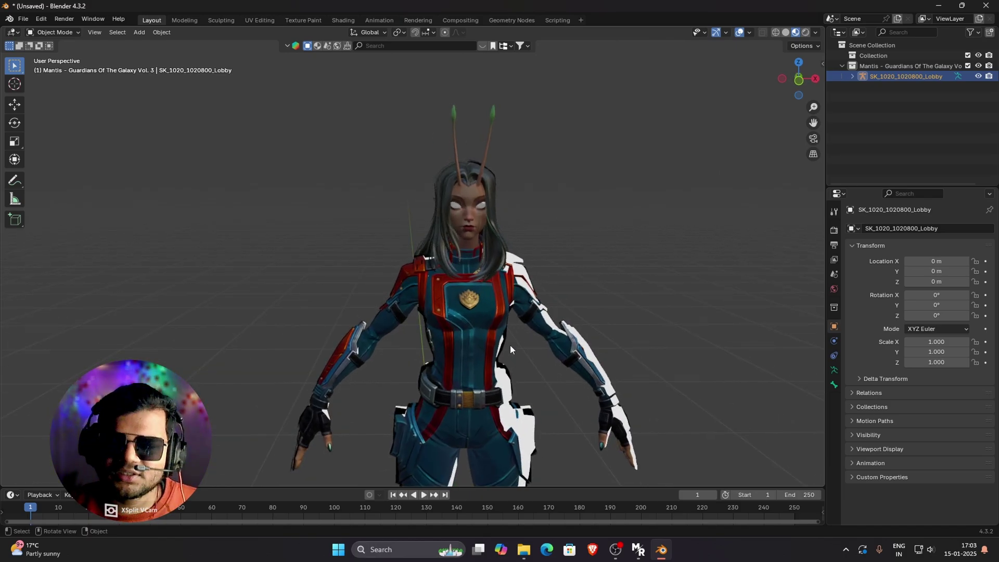
{"action": "left_click_drag", "start_coordinate": [812, 124], "coordinate": [504, 282]}
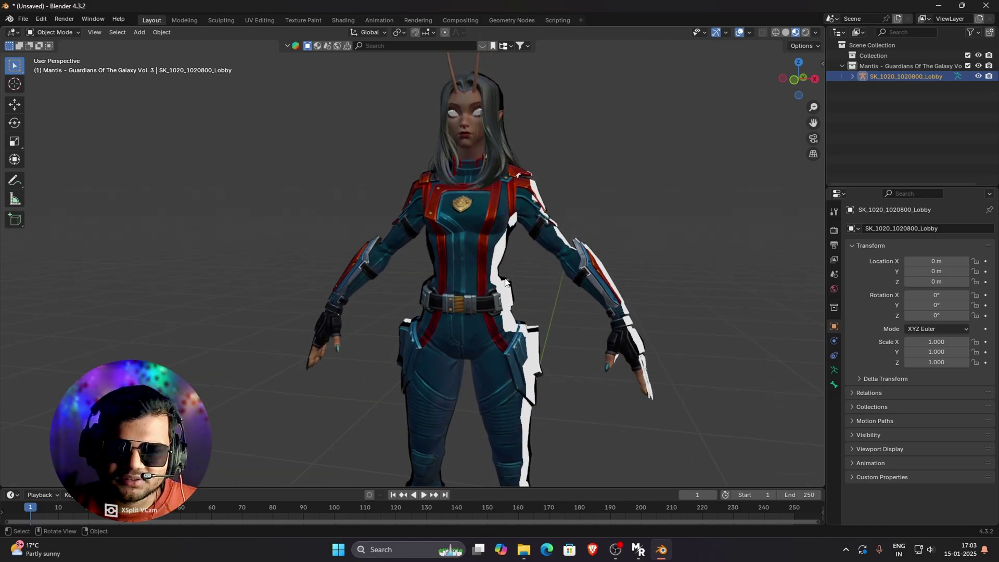
Switch to the Shading workspace and hide the bones around the Mantis model there
{"action": "left_click", "coordinate": [337, 20]}
{"action": "left_click", "coordinate": [751, 33]}
{"action": "left_click", "coordinate": [763, 159]}
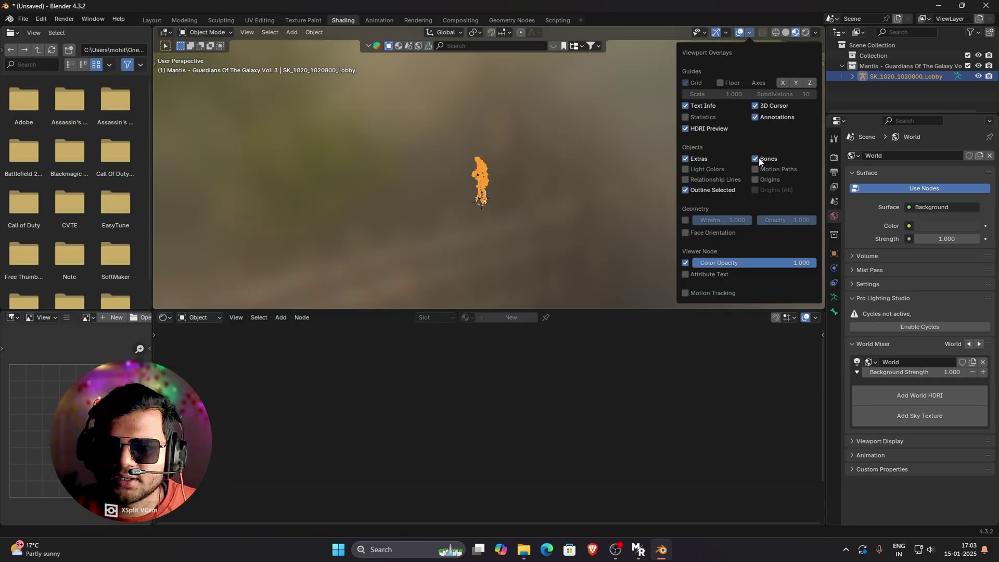
{"action": "scroll", "coordinate": [500, 182], "scroll_direction": "up", "scroll_amount": 3}
{"action": "middle_click_drag", "start_coordinate": [385, 203], "coordinate": [468, 205]}
Select the Mantis mesh and make its MI_1020800_Rim_HeroDetails material the active slot
{"action": "left_click", "coordinate": [419, 123]}
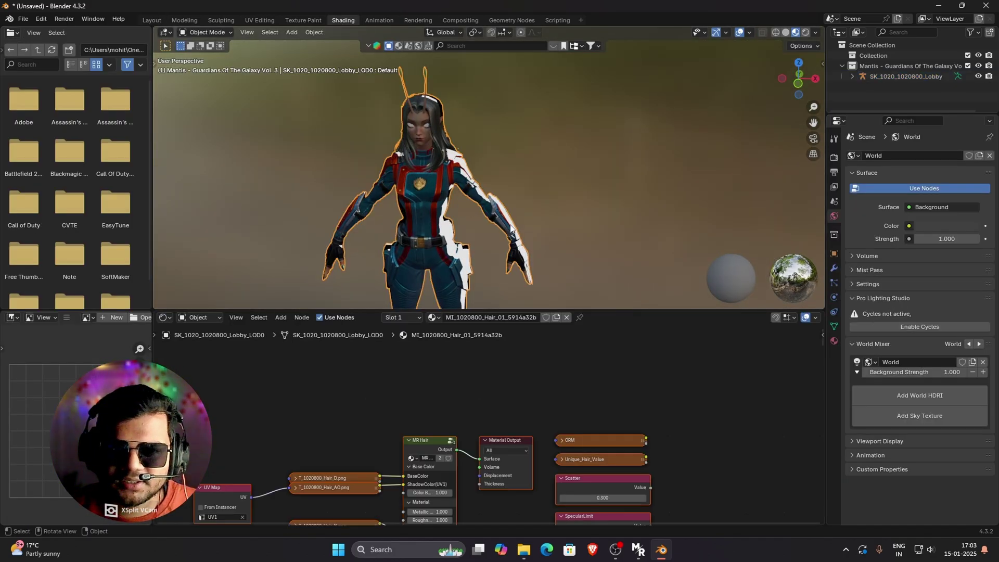
{"action": "left_click", "coordinate": [834, 342]}
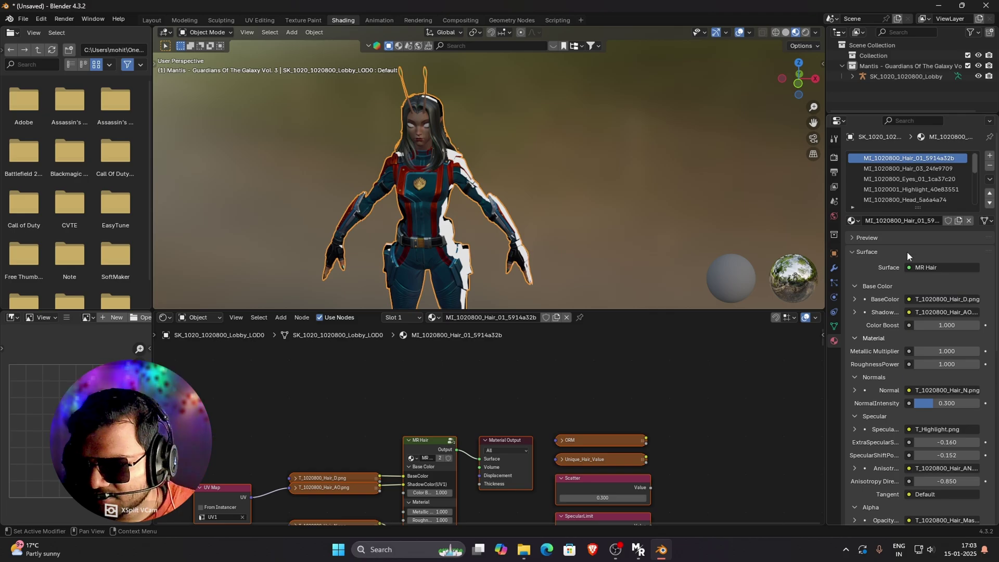
{"action": "scroll", "coordinate": [924, 185], "scroll_direction": "down", "scroll_amount": 1}
{"action": "scroll", "coordinate": [927, 186], "scroll_direction": "down", "scroll_amount": 4}
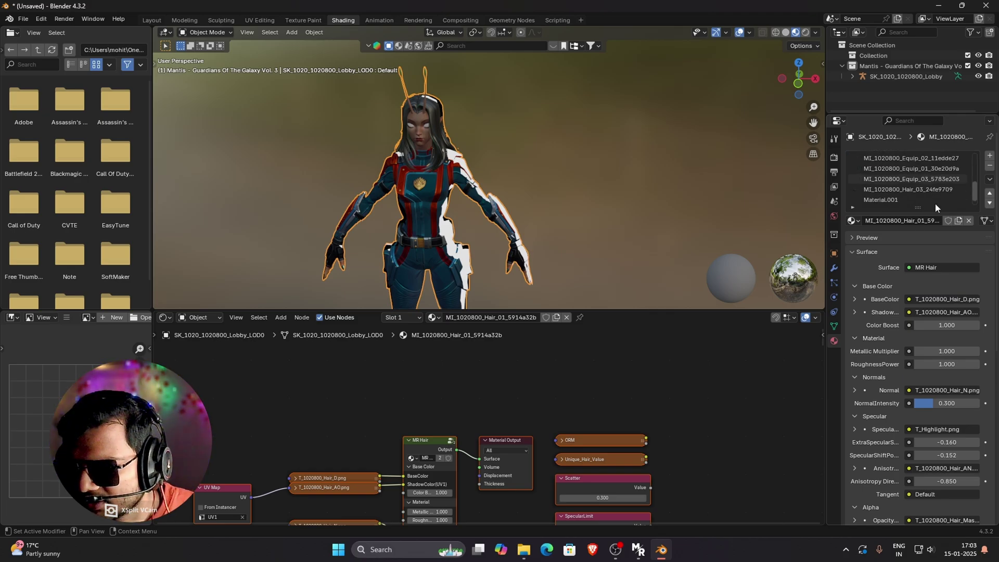
{"action": "left_click", "coordinate": [931, 200]}
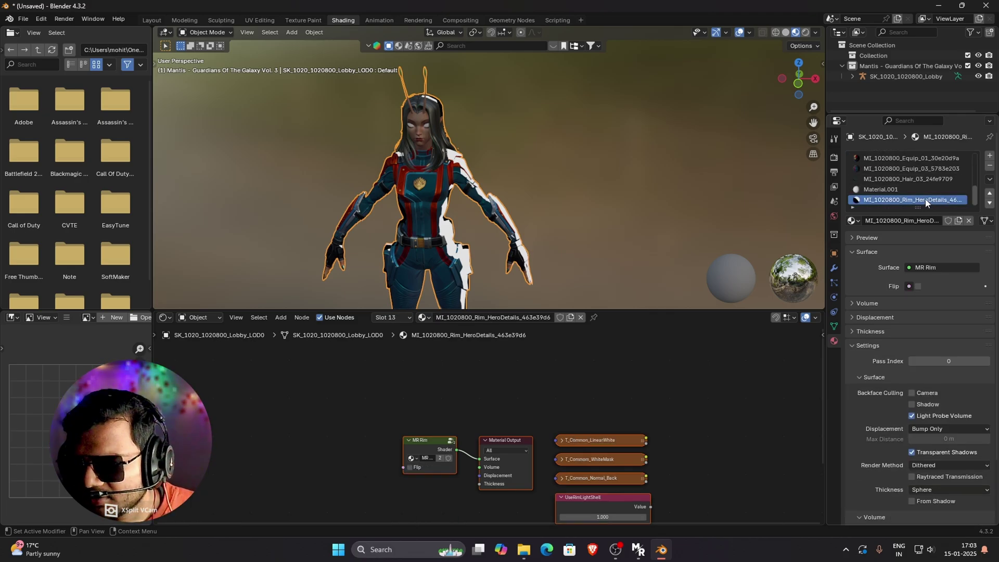
Move the MR Rim node away from the Material Output node and disconnect its shader from the Surface input
{"action": "scroll", "coordinate": [454, 381], "scroll_direction": "up", "scroll_amount": 2}
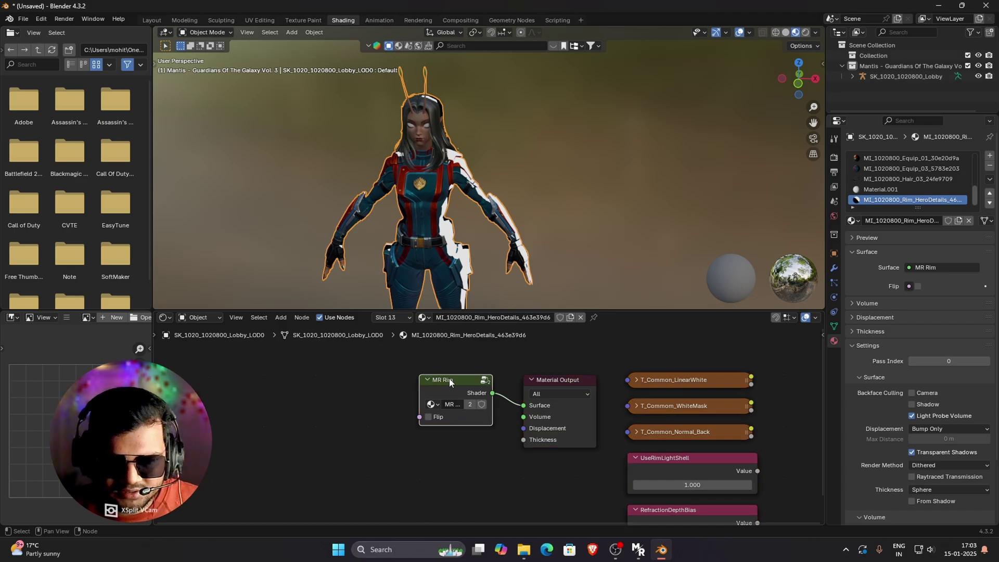
{"action": "left_click_drag", "start_coordinate": [449, 382], "coordinate": [371, 400]}
{"action": "left_click_drag", "start_coordinate": [523, 406], "coordinate": [292, 405]}
Add a Principled BSDF node beside the Material Output and connect its BSDF output to the Surface input
{"action": "key", "text": "shift+a"}
{"action": "left_click", "coordinate": [389, 404]}
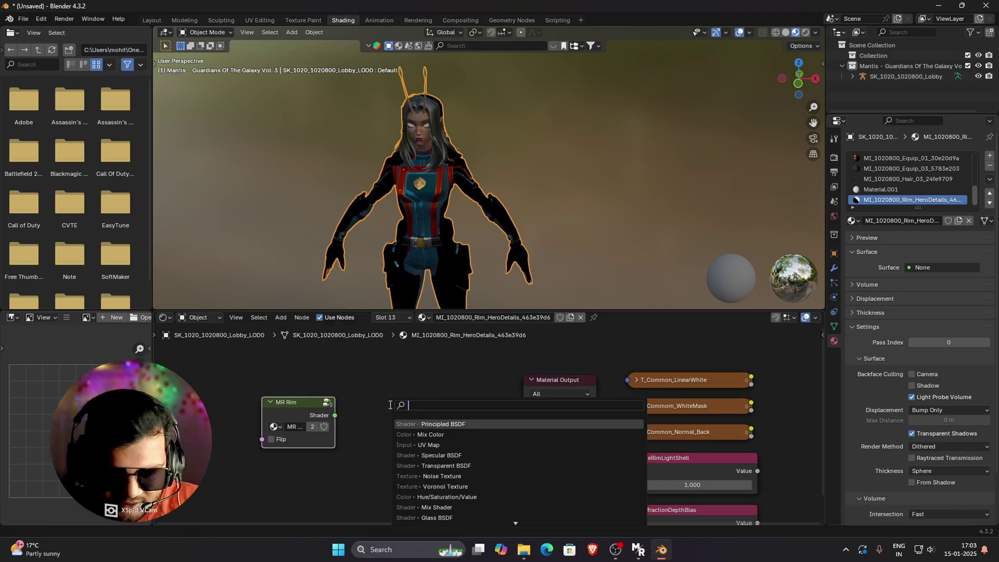
{"action": "left_click", "coordinate": [441, 424]}
{"action": "left_click", "coordinate": [393, 396]}
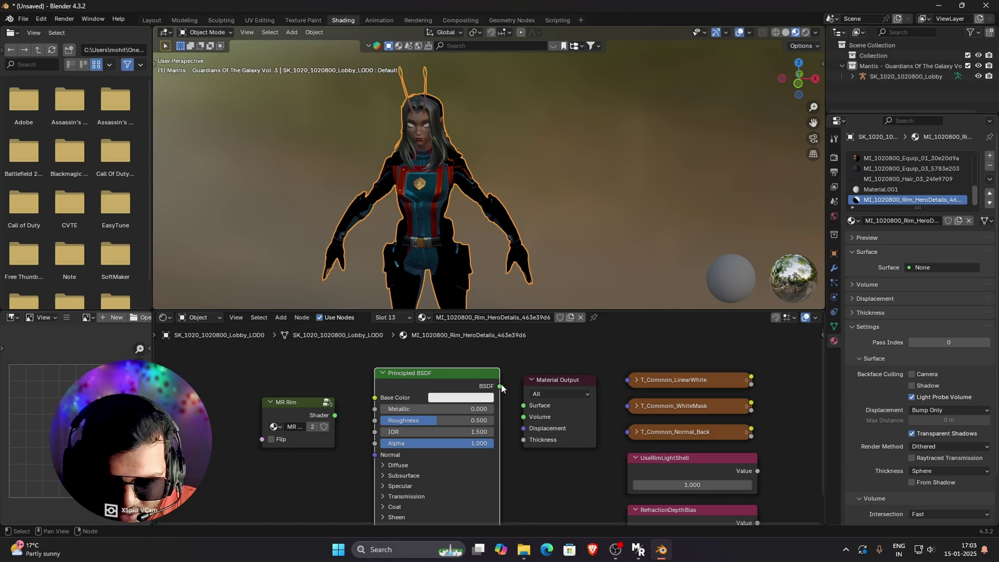
{"action": "left_click_drag", "start_coordinate": [500, 386], "coordinate": [520, 413]}
Set the Principled BSDF's Alpha to 0 and check the Mantis model's outline
{"action": "middle_click_drag", "start_coordinate": [520, 414], "coordinate": [541, 370]}
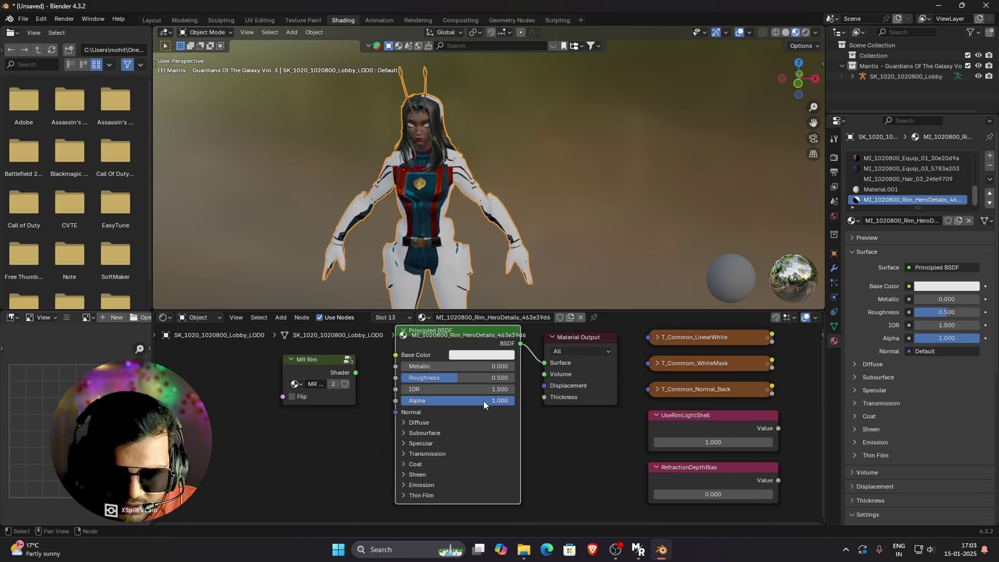
{"action": "left_click_drag", "start_coordinate": [498, 404], "coordinate": [458, 404]}
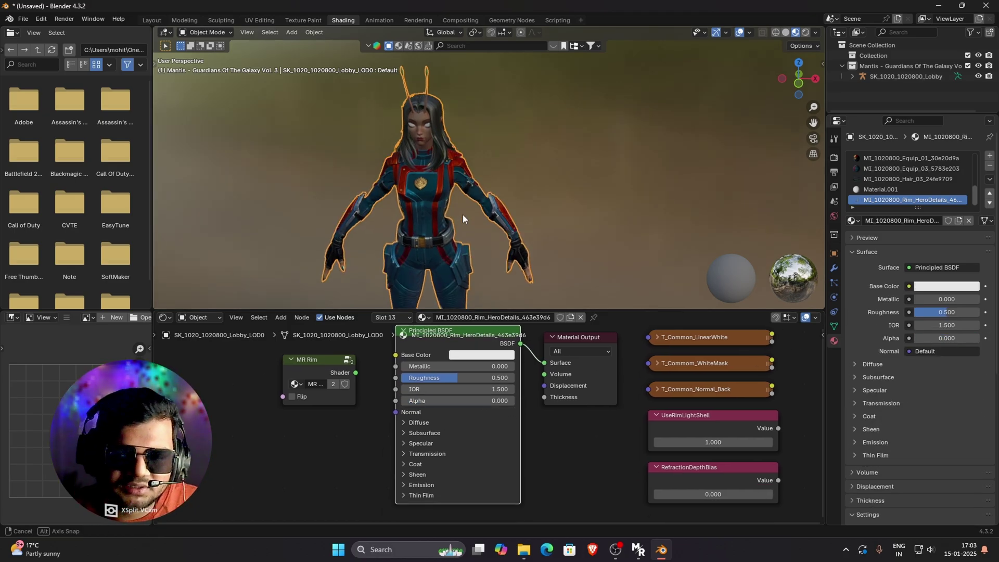
{"action": "middle_click_drag", "start_coordinate": [500, 219], "coordinate": [468, 208]}
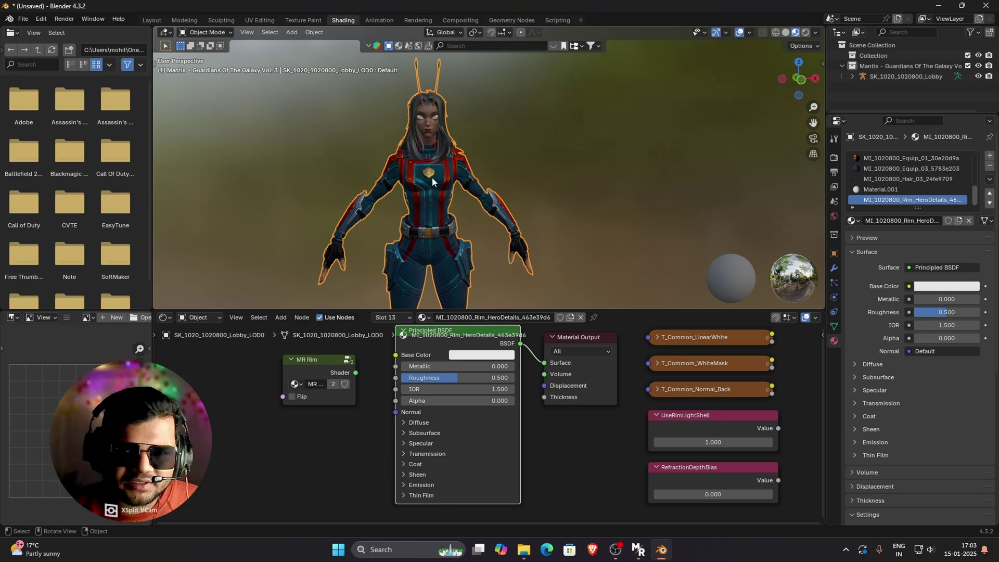
Show the bones in the Layout workspace's viewport and select the Mantis armature
{"action": "left_click", "coordinate": [152, 20]}
{"action": "scroll", "coordinate": [539, 226], "scroll_direction": "down", "scroll_amount": 3}
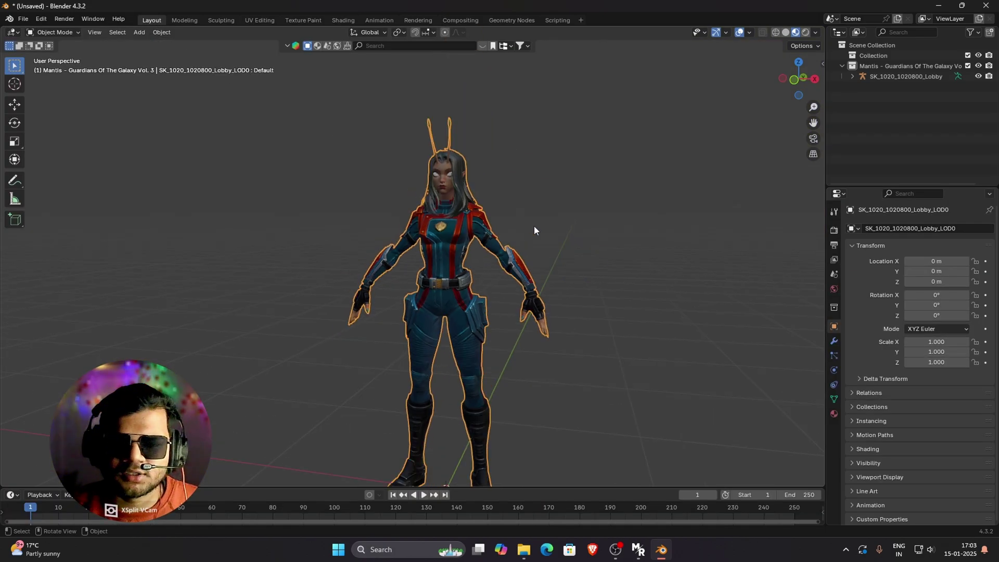
{"action": "mouse_move", "coordinate": [534, 226]}
{"action": "middle_mouse_down"}
{"action": "mouse_move", "coordinate": [483, 247]}
{"action": "mouse_move", "coordinate": [557, 224]}
{"action": "middle_mouse_up"}
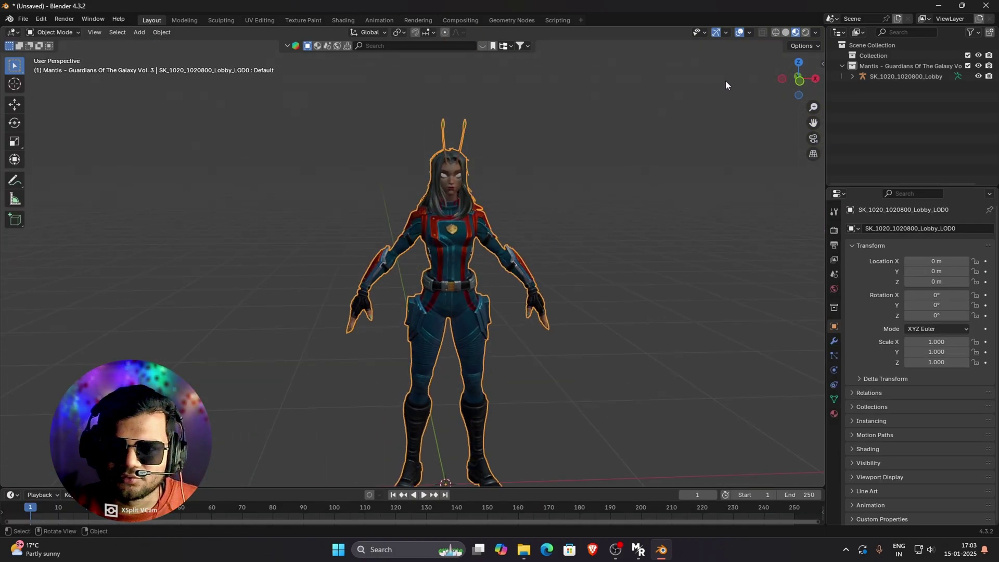
{"action": "left_click", "coordinate": [749, 33]}
{"action": "left_click", "coordinate": [773, 160]}
{"action": "mouse_move", "coordinate": [442, 205]}
{"action": "middle_mouse_down"}
{"action": "mouse_move", "coordinate": [420, 178]}
{"action": "mouse_move", "coordinate": [588, 183]}
{"action": "mouse_move", "coordinate": [511, 190]}
{"action": "mouse_move", "coordinate": [464, 261]}
{"action": "mouse_move", "coordinate": [487, 244]}
{"action": "mouse_move", "coordinate": [506, 260]}
{"action": "middle_mouse_up"}
{"action": "left_click", "coordinate": [439, 177]}
Bring up RivalsPorting, minimise it to return to Blender, and examine the Mantis rig up close
{"action": "key", "text": "alt+Tab"}
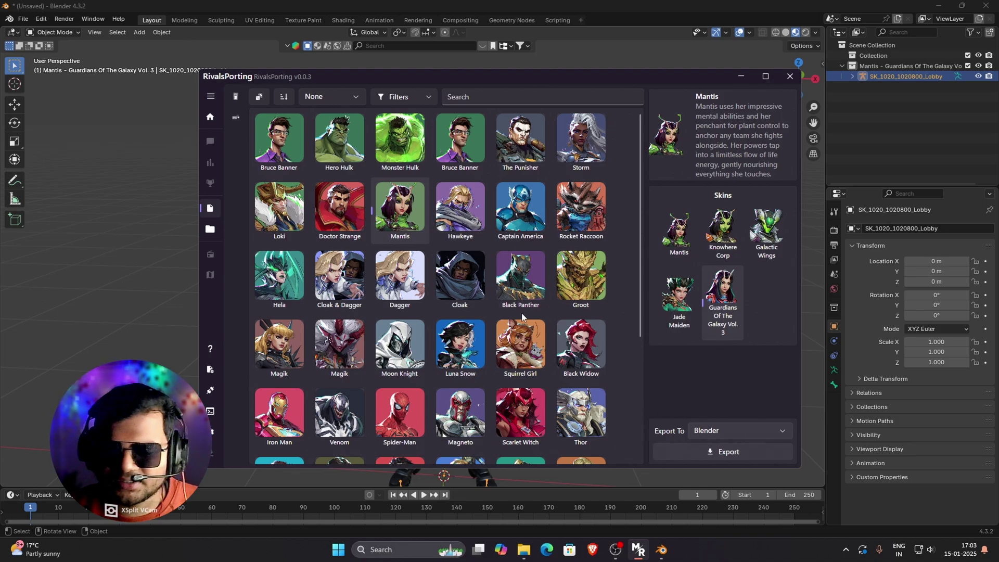
{"action": "left_click", "coordinate": [742, 76]}
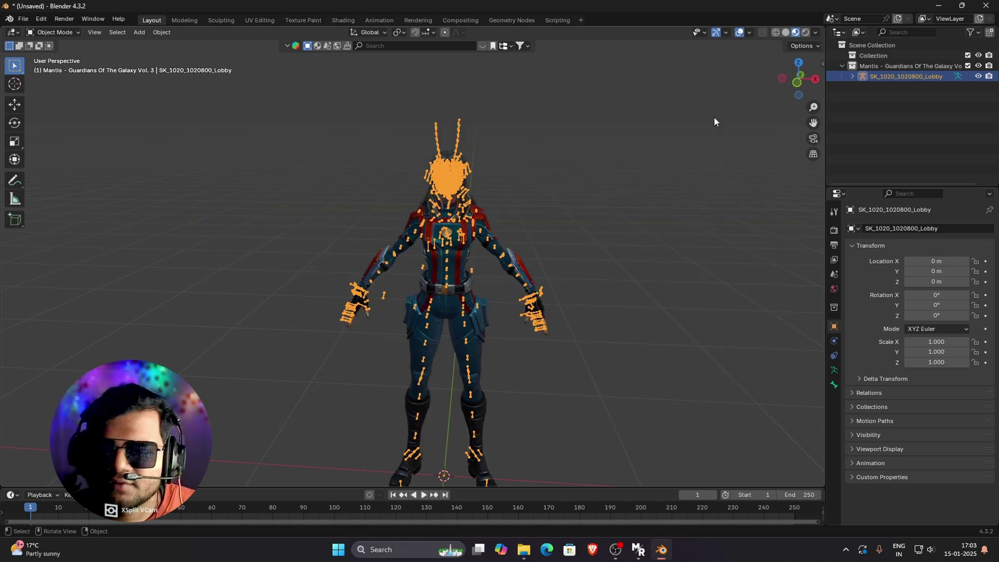
{"action": "scroll", "coordinate": [439, 182], "scroll_direction": "up", "scroll_amount": 3}
{"action": "middle_click_drag", "start_coordinate": [439, 182], "coordinate": [530, 161]}
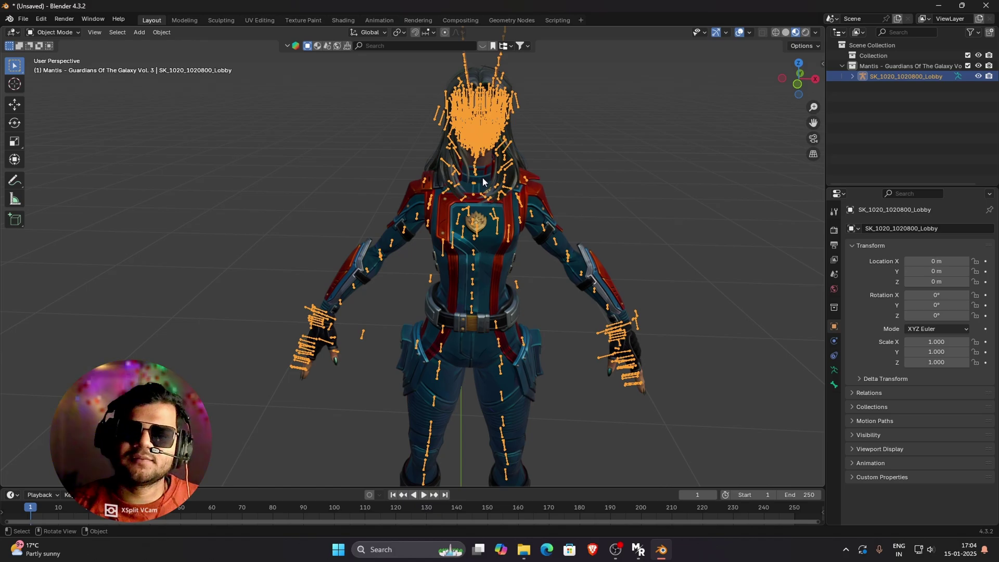
{"action": "middle_click_drag", "start_coordinate": [483, 181], "coordinate": [482, 171]}
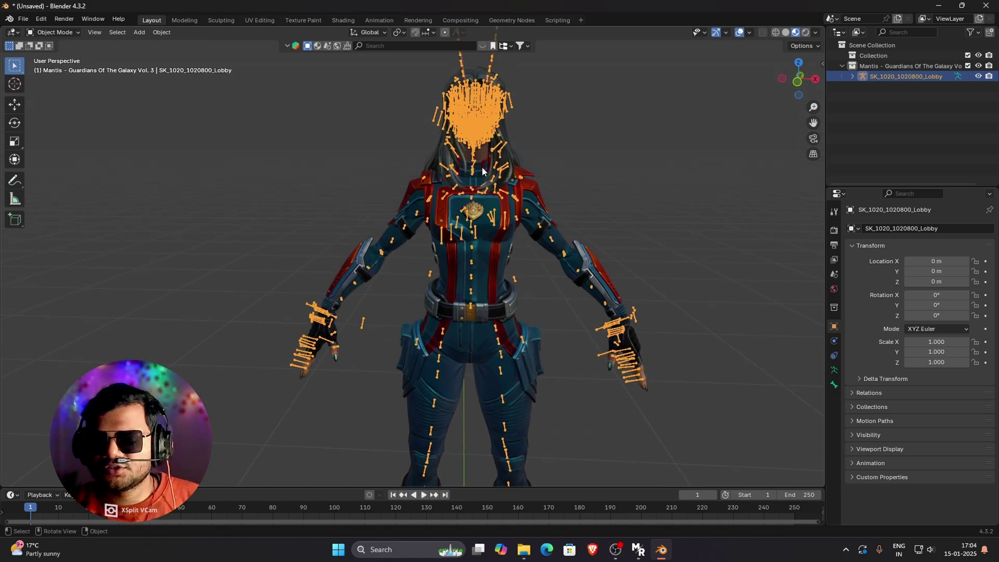